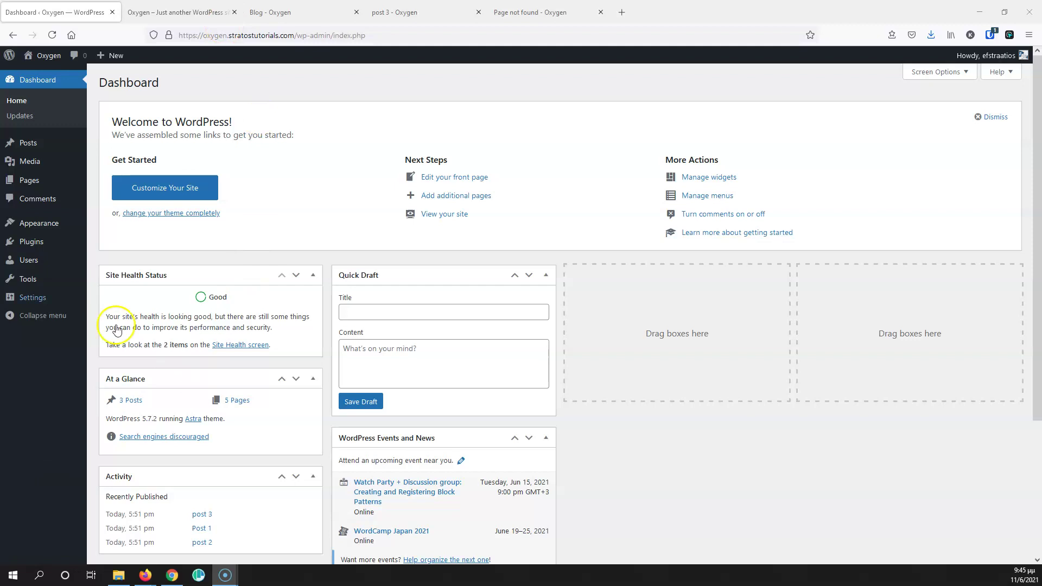
Confirm Astra is the active theme, then reload and scroll through the Mountain home page.
mouse_move(57, 231)
left_click(106, 228)
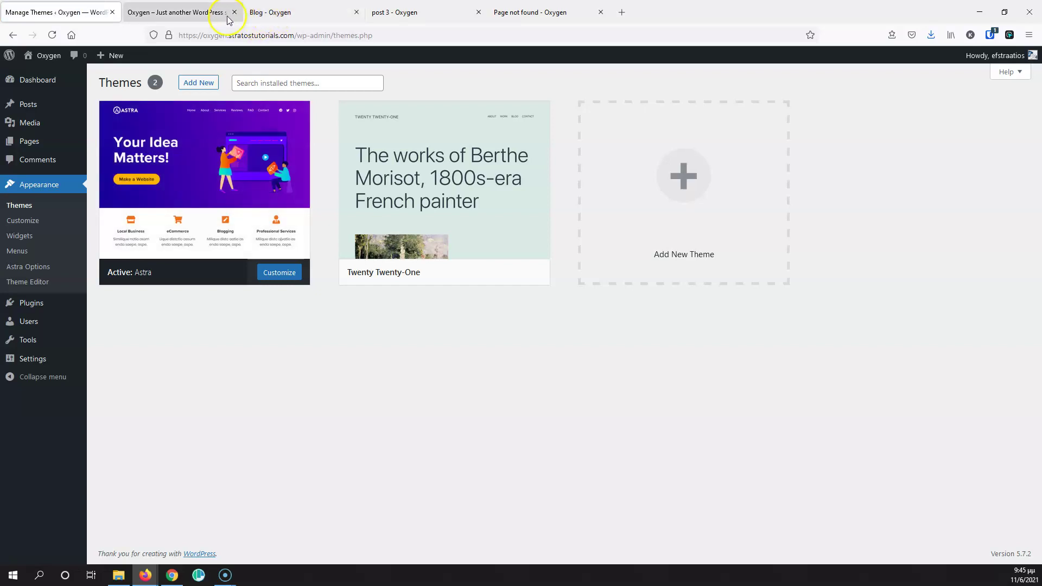
left_click(200, 13)
left_click(52, 36)
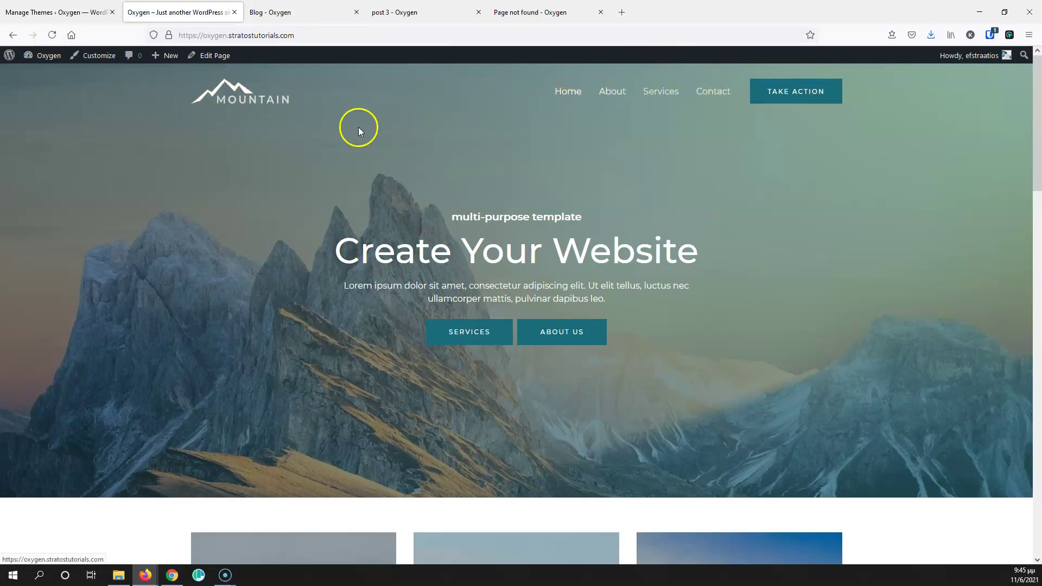
scroll(480, 95, "down", 20)
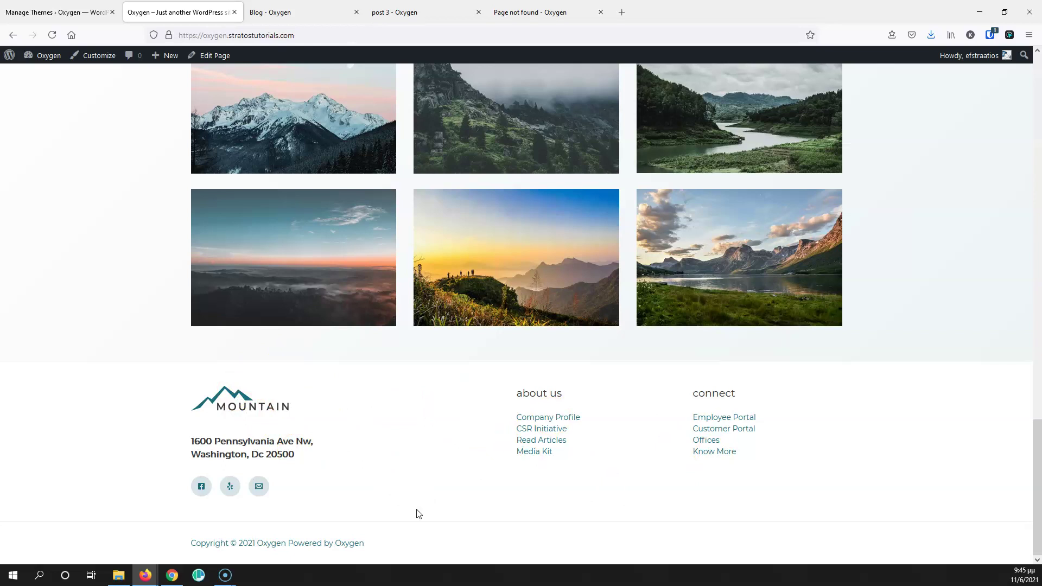
left_click(325, 512)
left_click(327, 447)
scroll(597, 507, "up", 15)
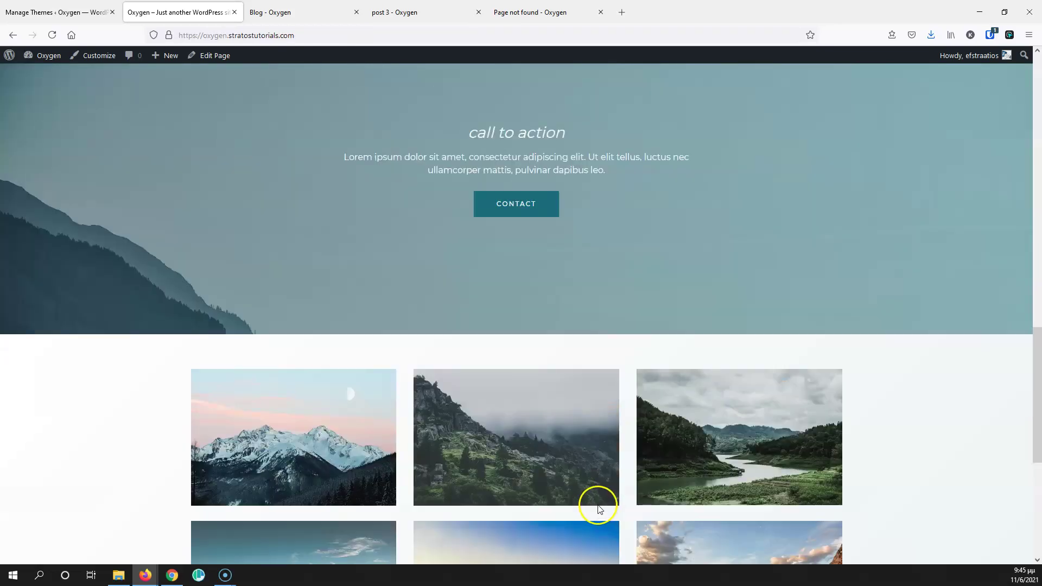
Reload the blog archive tab and scroll through its Mountain-styled post listing.
left_click(275, 12)
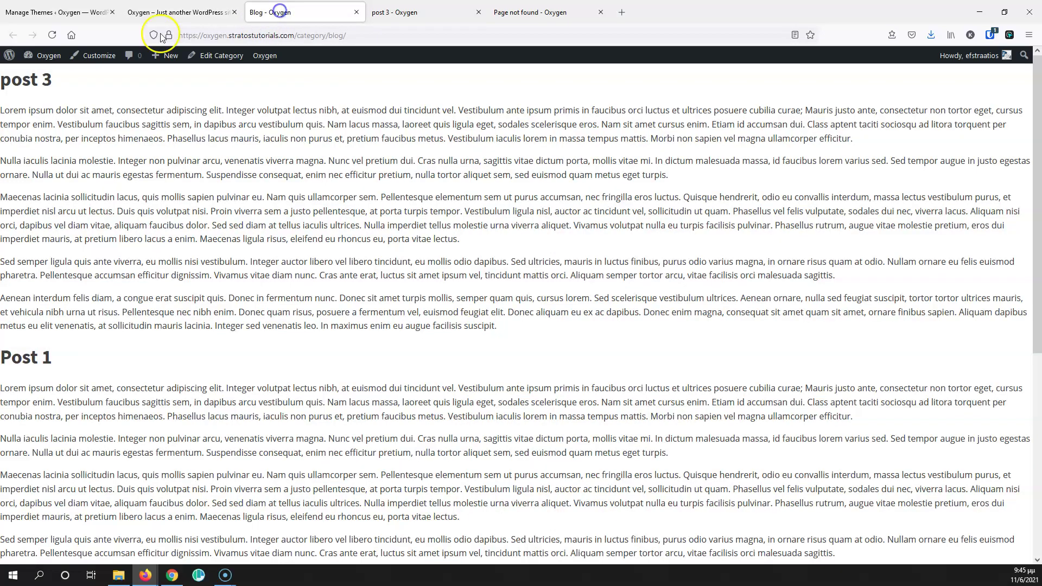
left_click(56, 35)
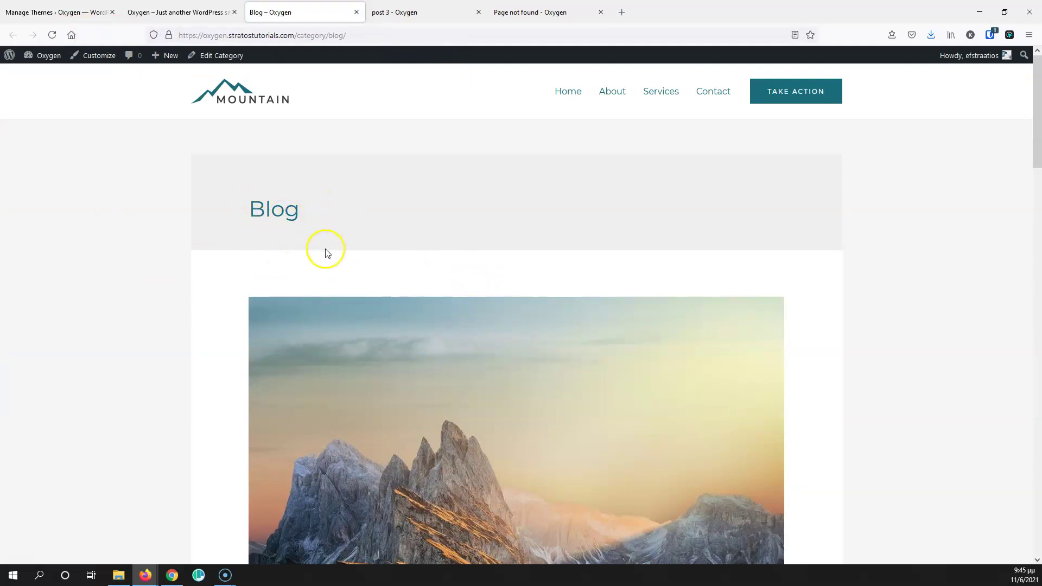
scroll(326, 244, "down", 15)
scroll(327, 249, "down", 10)
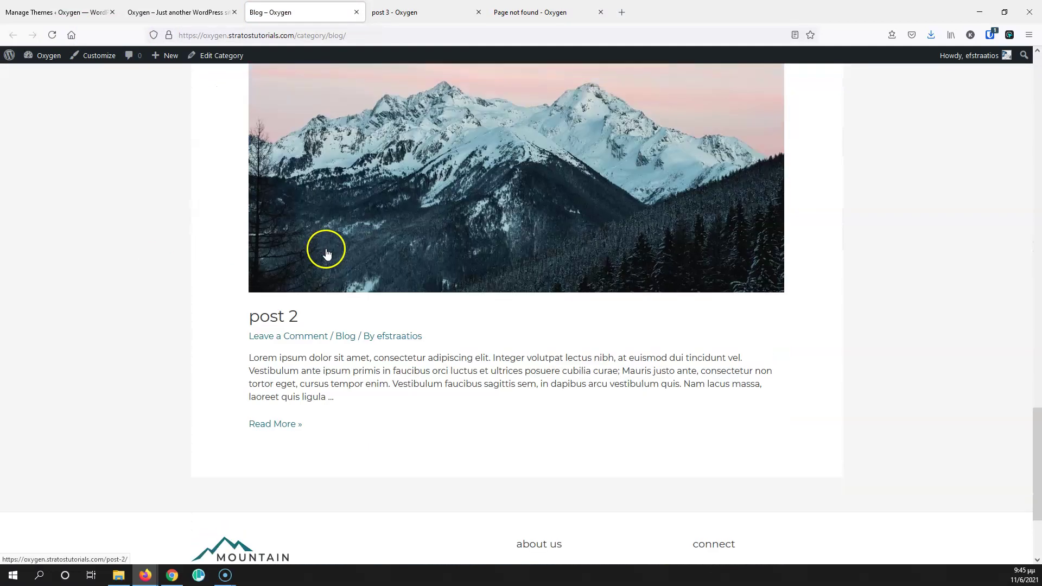
scroll(326, 249, "up", 15)
scroll(321, 238, "up", 10)
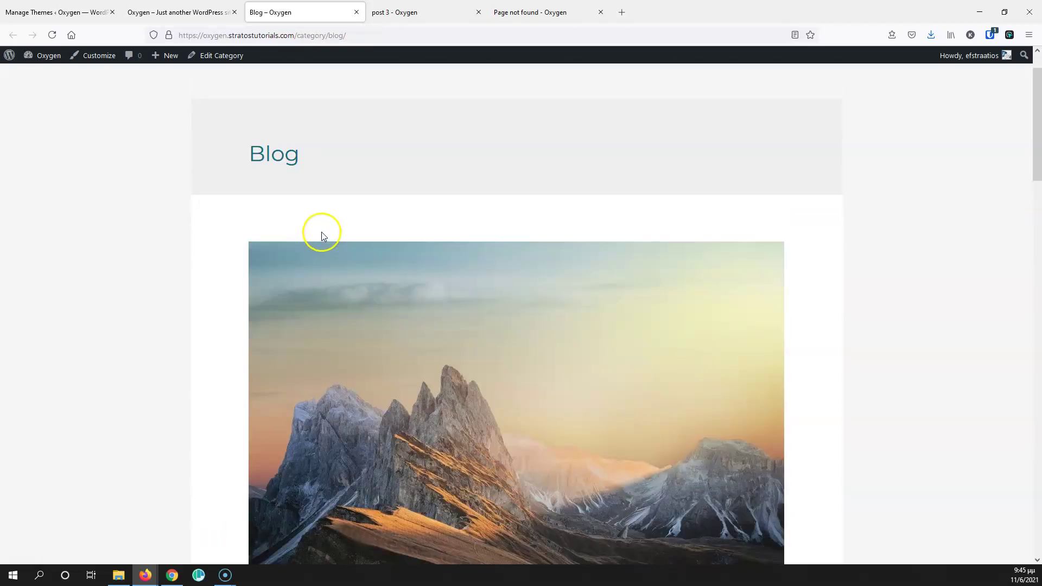
scroll(311, 271, "down", 15)
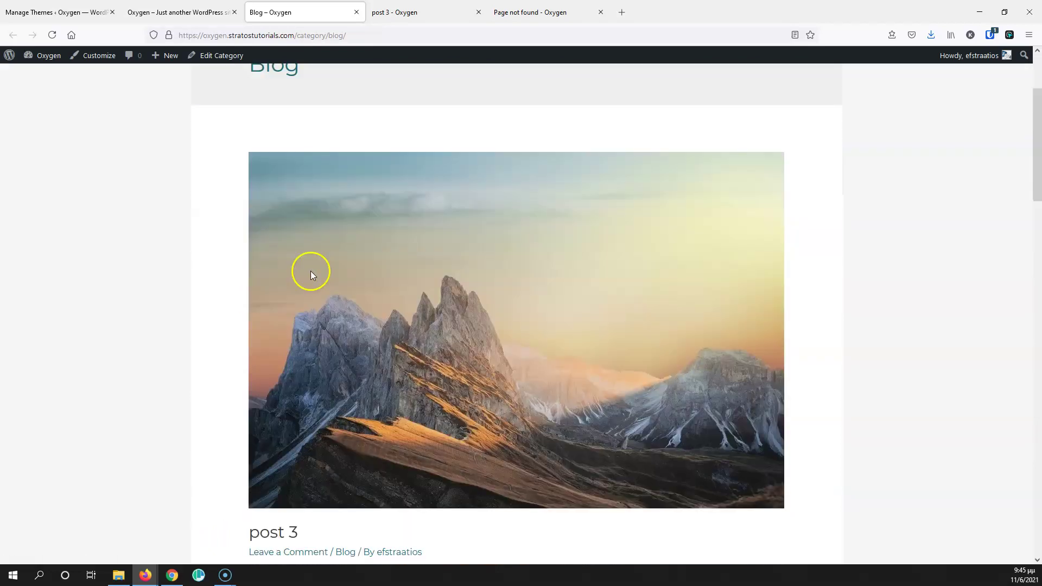
scroll(312, 276, "down", 12)
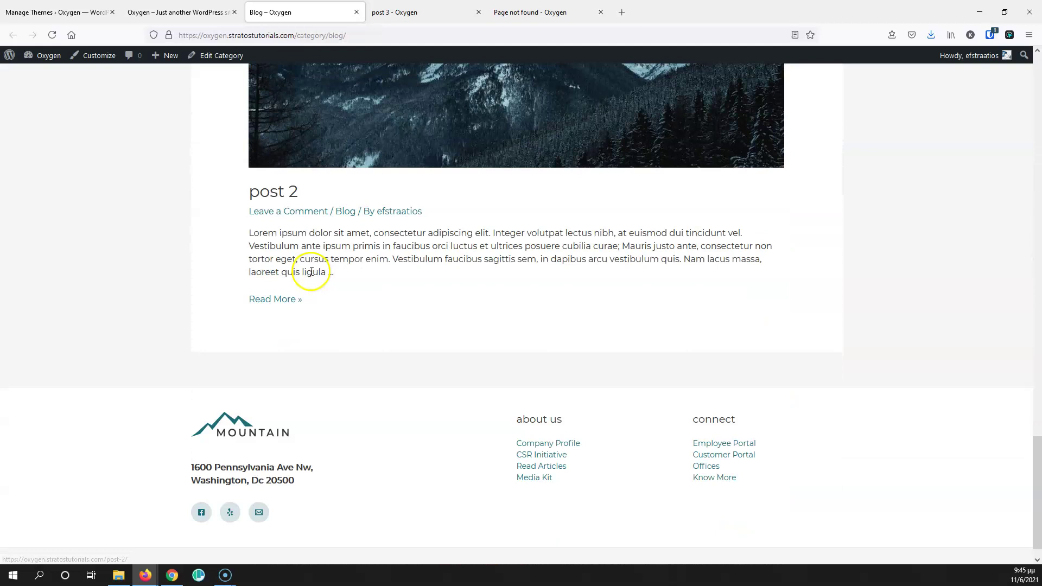
scroll(313, 276, "up", 18)
Reload the post 3 and Page not found tabs to check their Mountain design.
left_click(414, 12)
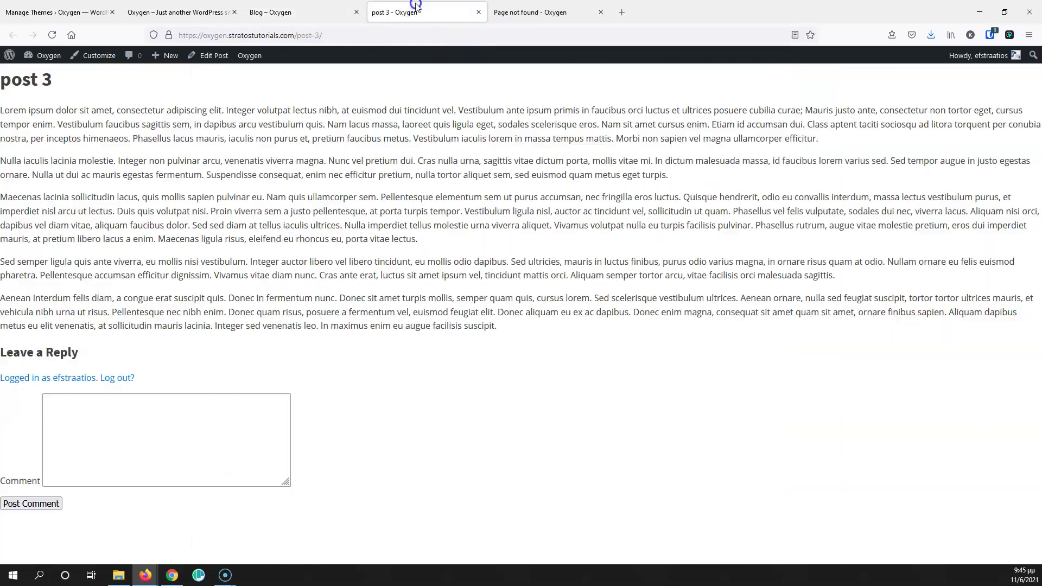
left_click(49, 35)
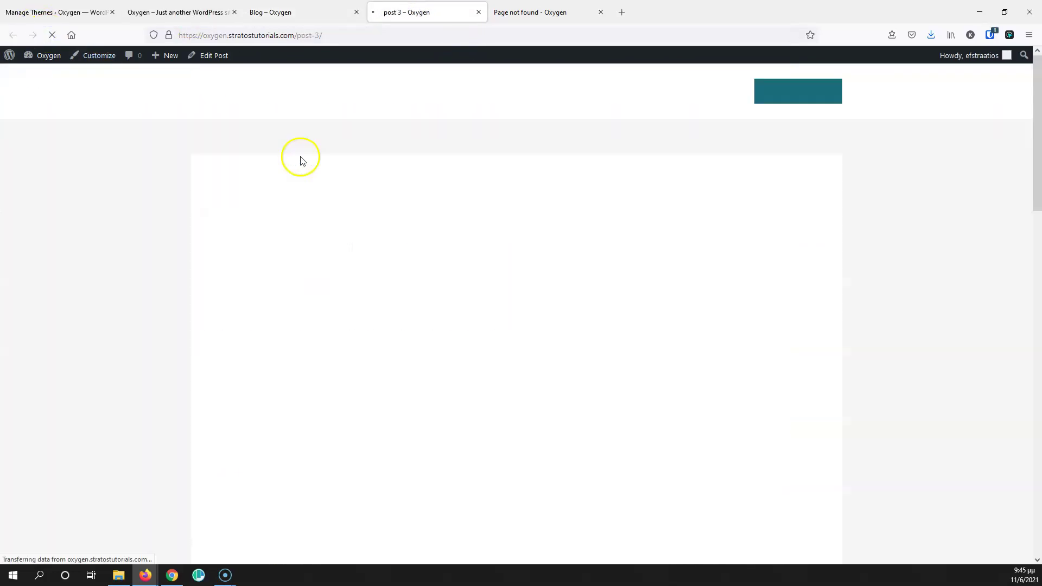
scroll(408, 301, "down", 10)
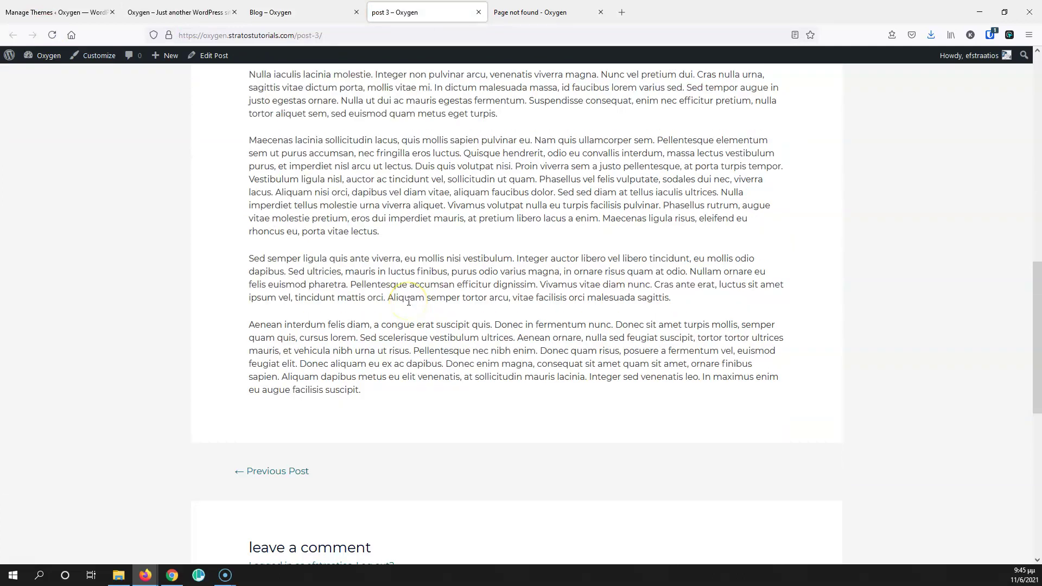
scroll(409, 302, "up", 7)
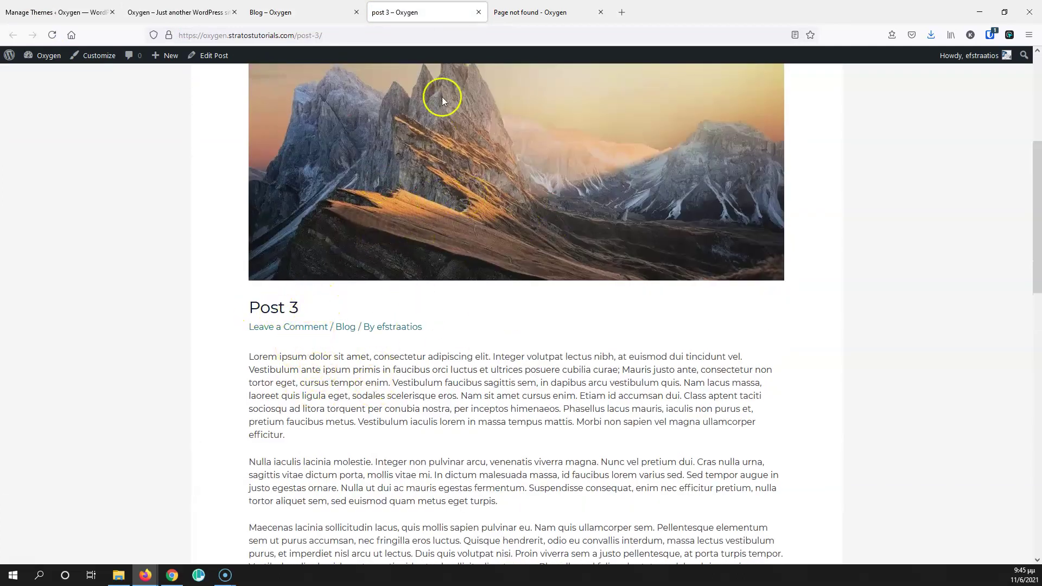
left_click(518, 12)
left_click(50, 36)
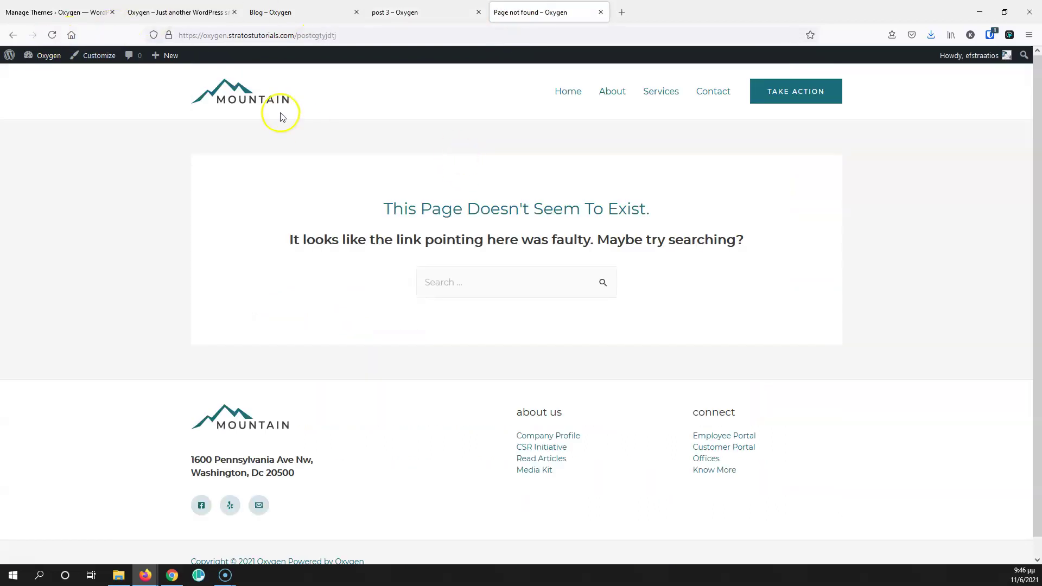
Highlight the bogus slug in the 404 address, then activate Twenty Twenty-One instead of Astra.
left_click_drag(302, 35, 337, 35)
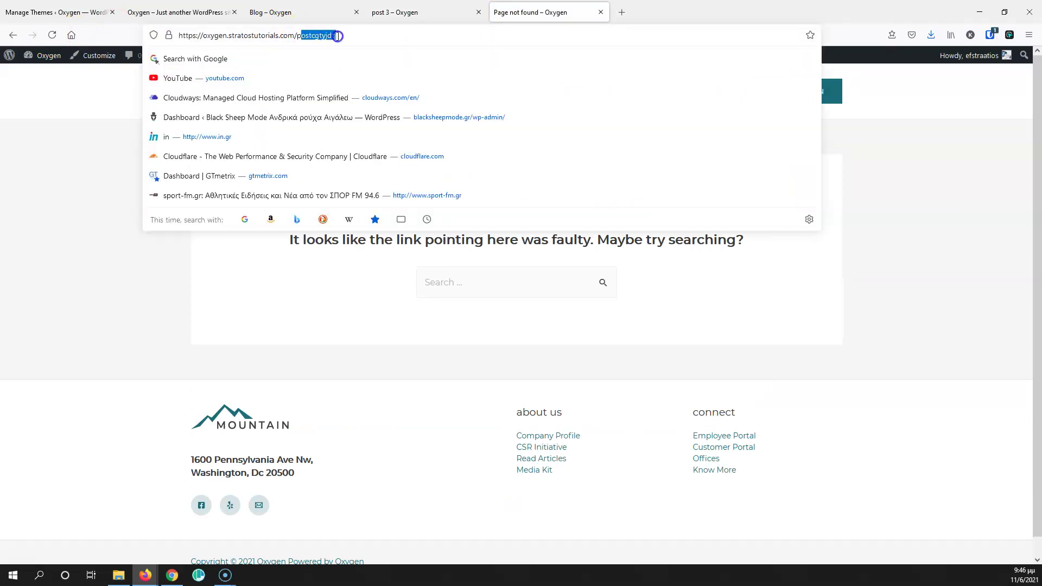
left_click(301, 279)
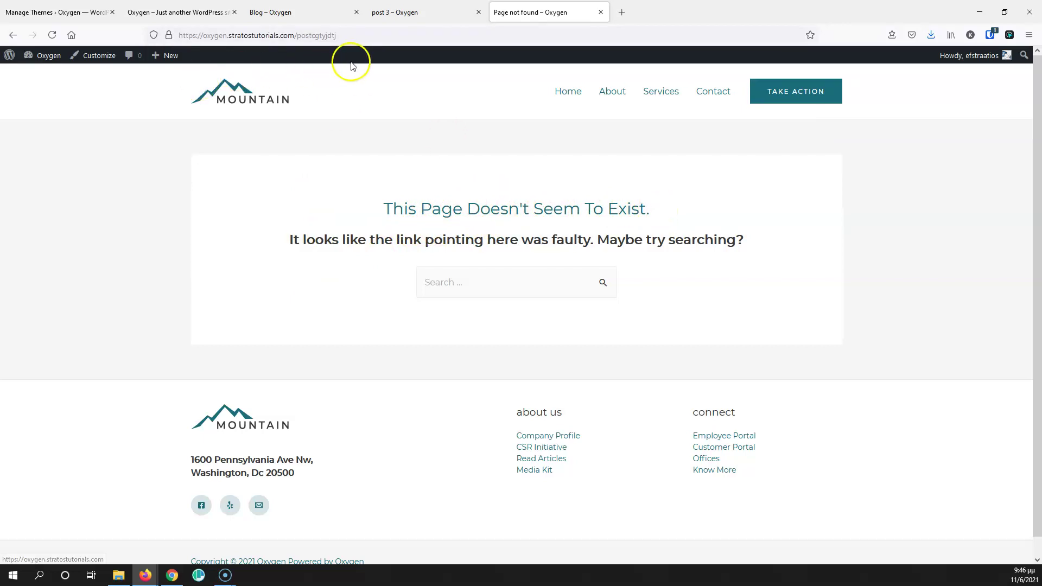
left_click(56, 12)
left_click(478, 273)
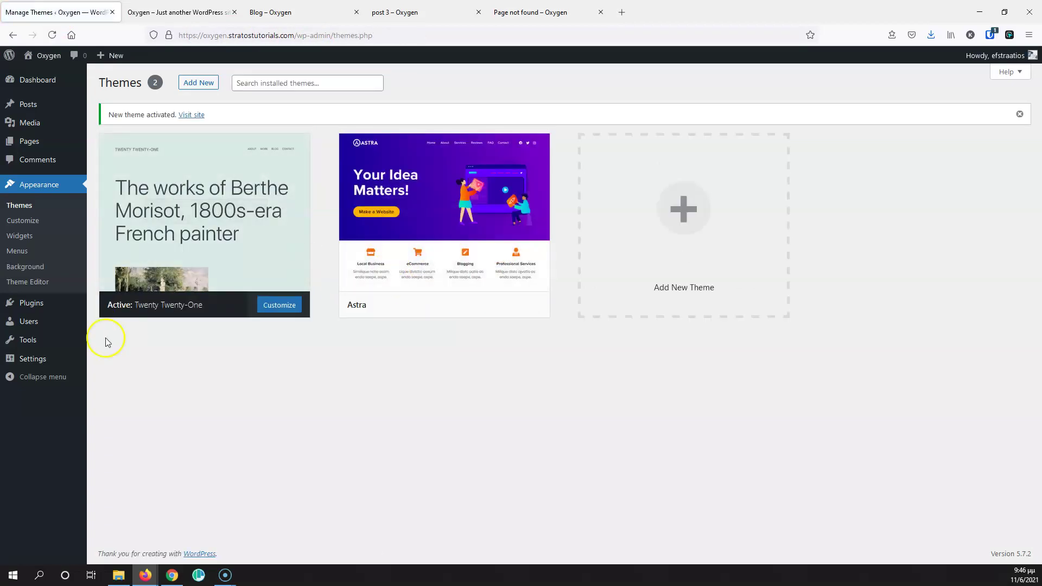
Check the empty Plugins list and Post name permalinks, then go to Add Plugins.
mouse_move(35, 303)
left_click(131, 307)
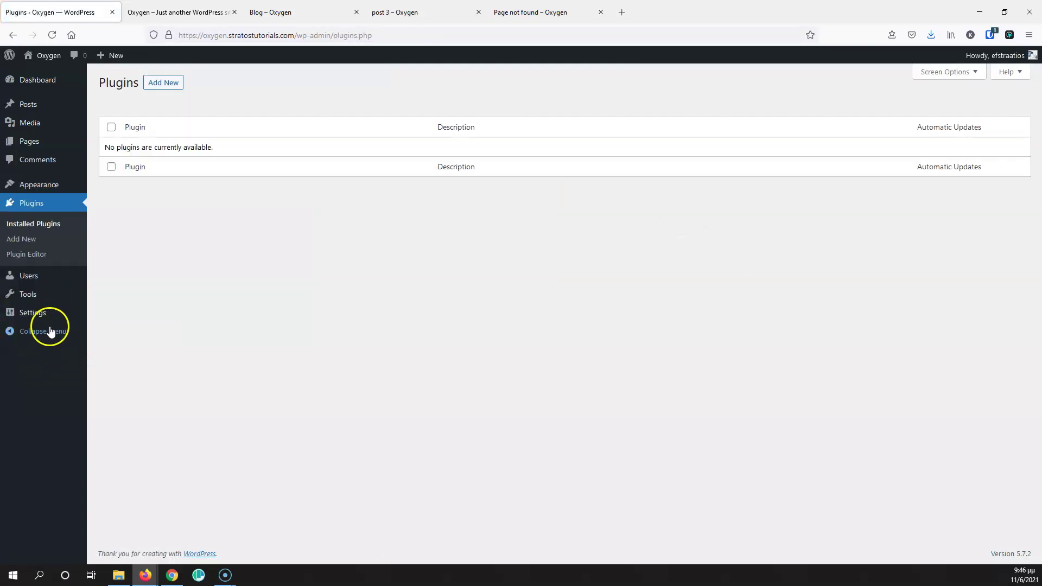
mouse_move(44, 324)
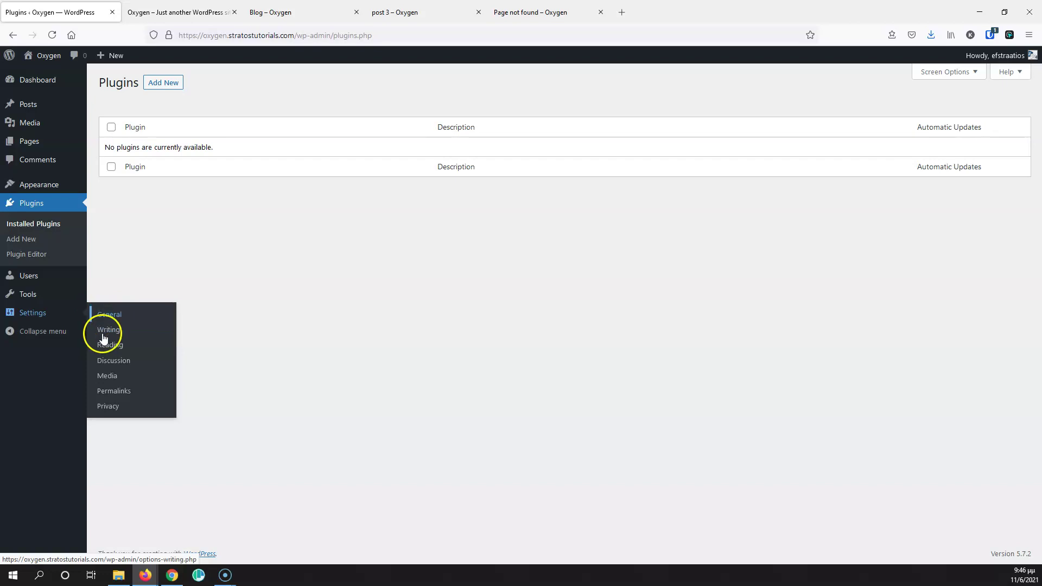
left_click(115, 392)
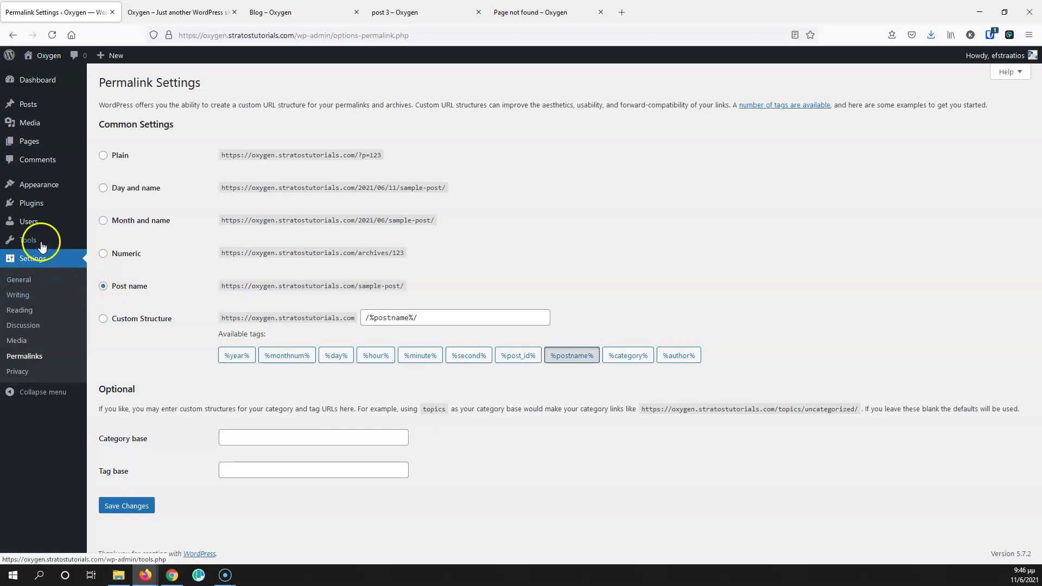
mouse_move(31, 211)
left_click(123, 222)
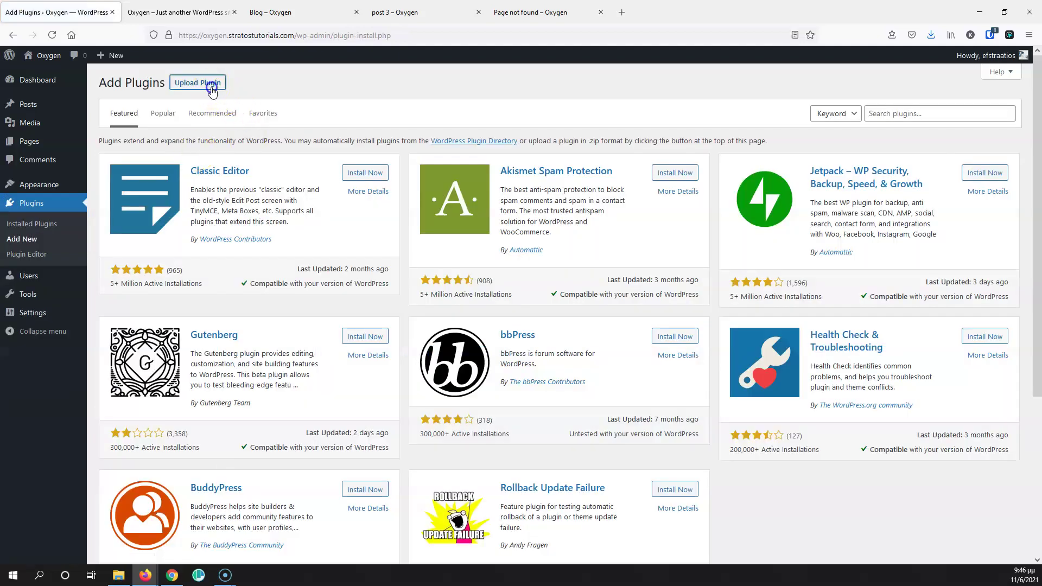
Upload oxygen.3.7.1.zip as a plugin, install it and activate Oxygen 3.7.1.
left_click(209, 83)
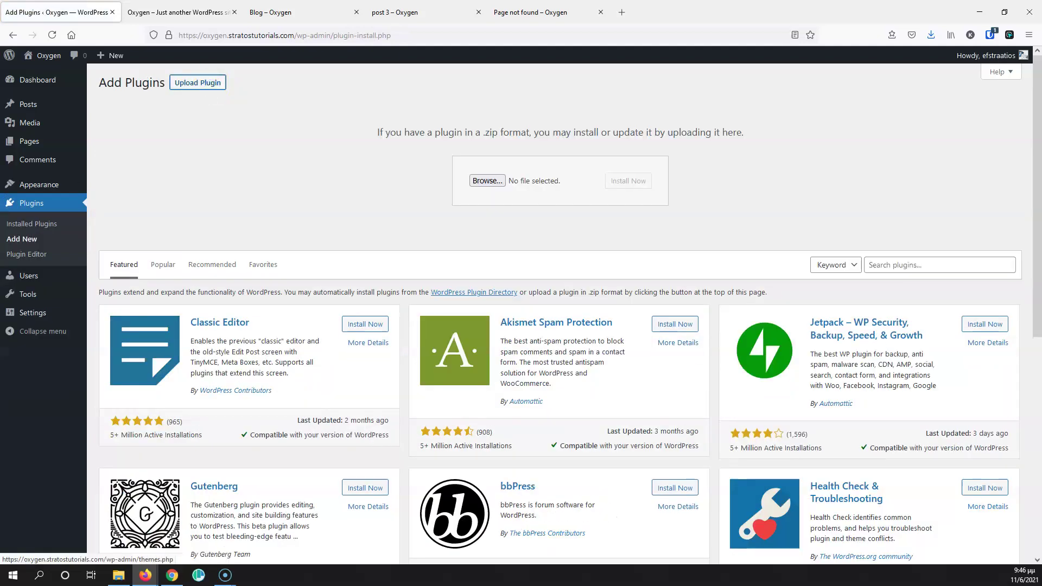
left_click(118, 575)
left_click_drag(10, 130, 491, 185)
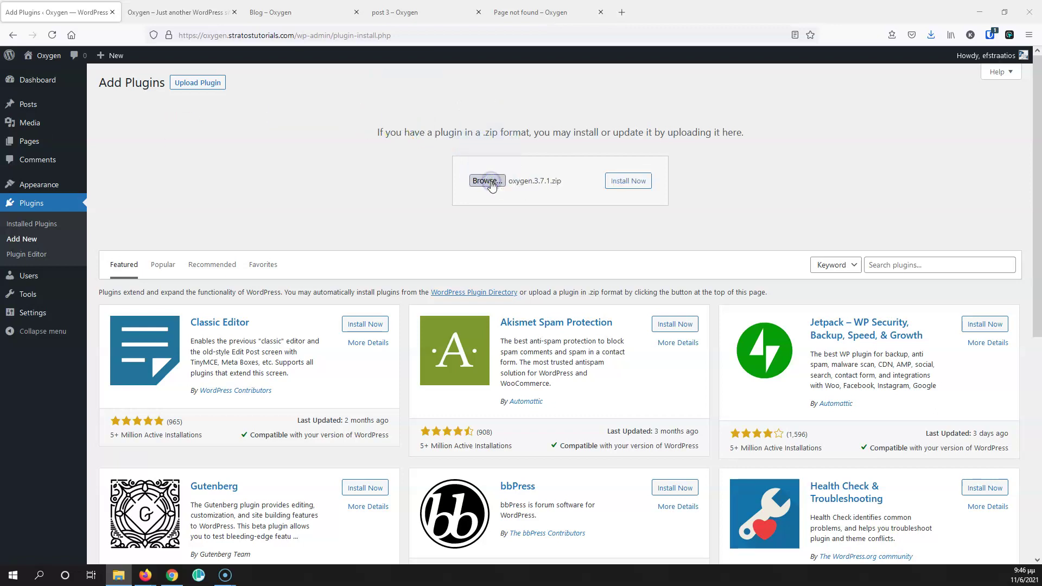
left_click(630, 184)
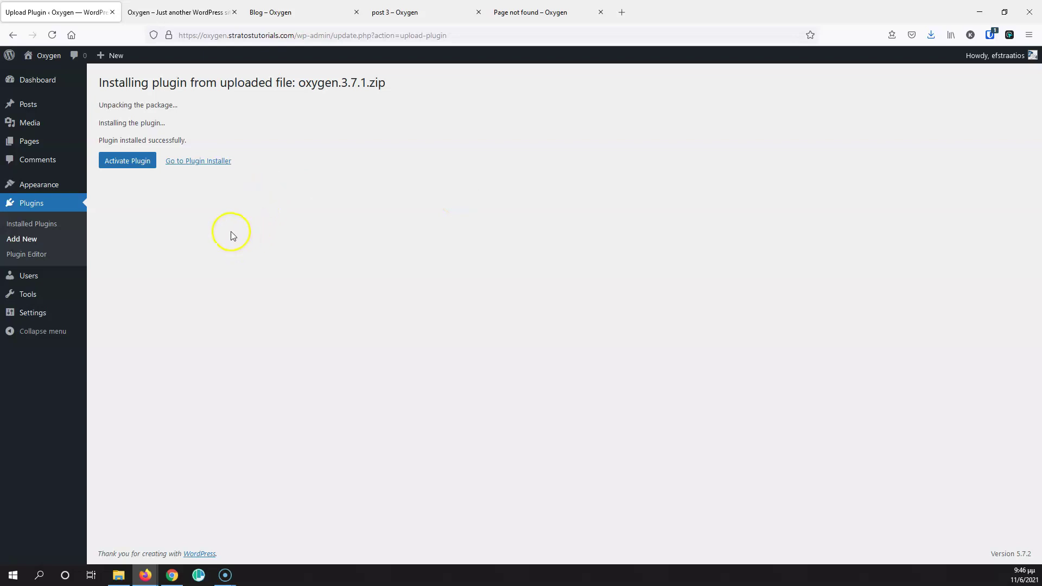
left_click(129, 163)
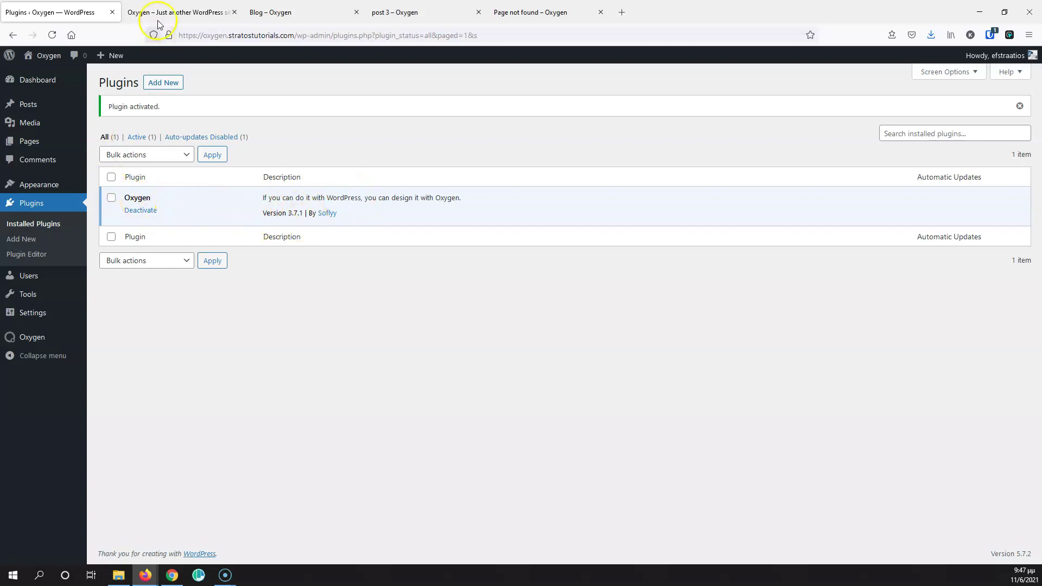
Delete the Astra theme from its details panel, then return to the site's front-page tab.
mouse_move(47, 188)
left_click(107, 187)
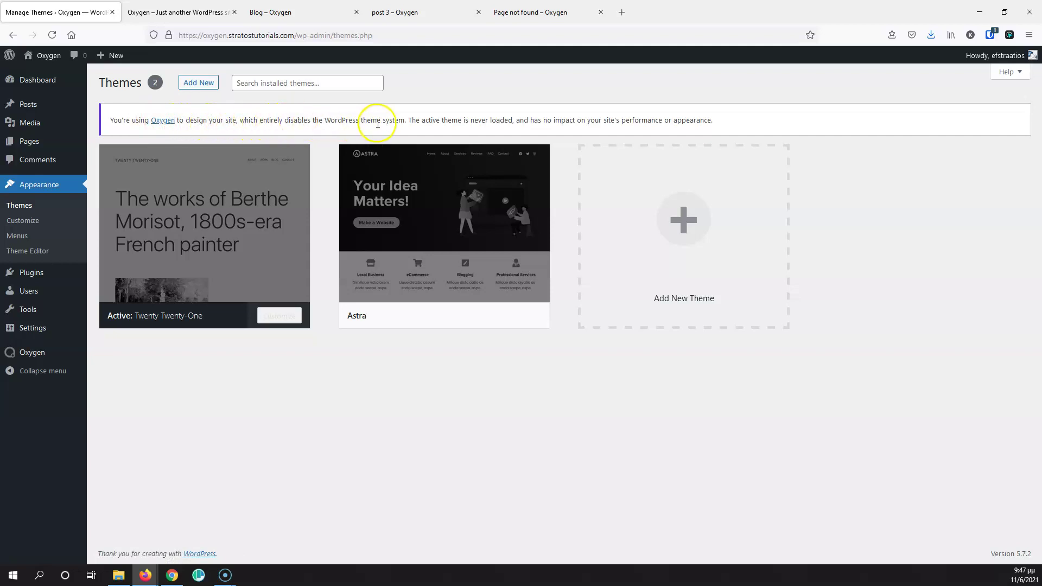
left_click(419, 235)
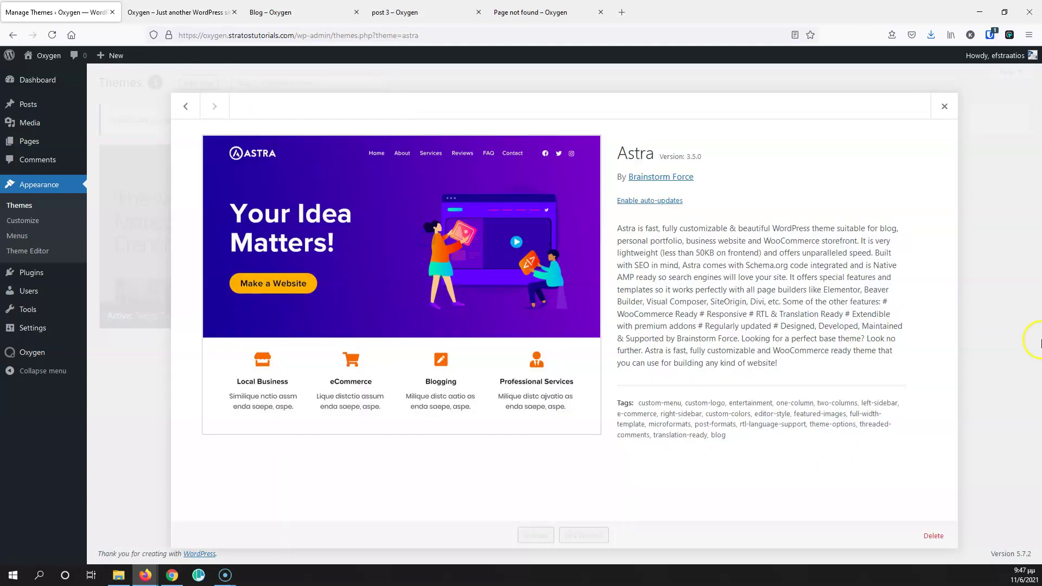
left_click(942, 537)
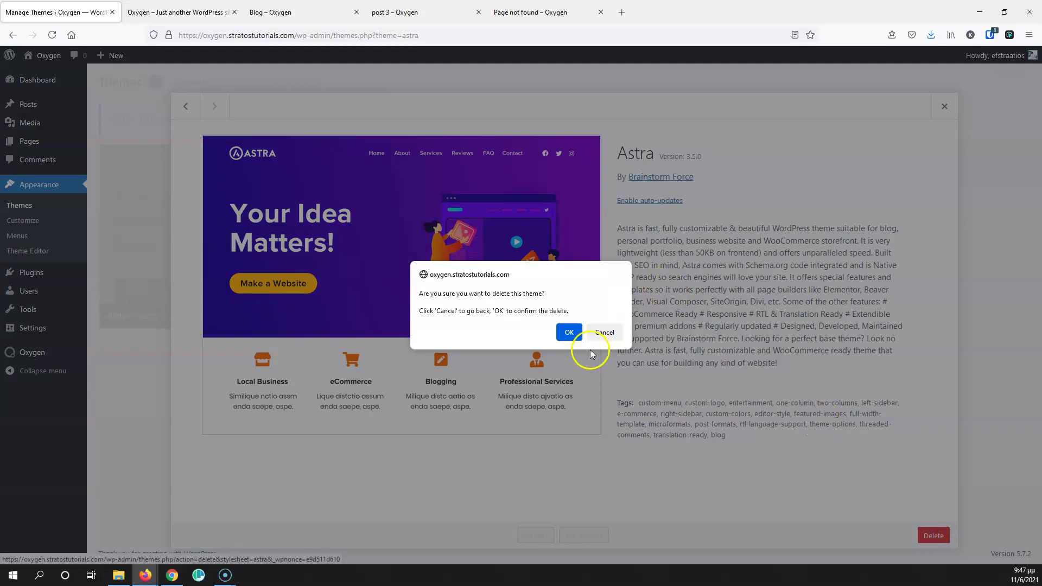
left_click(569, 333)
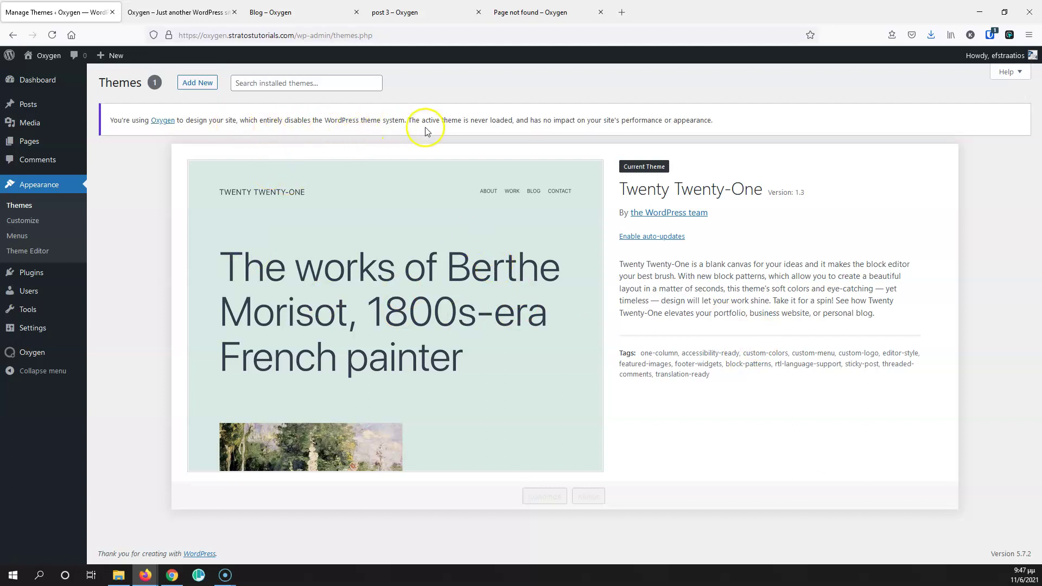
left_click(192, 11)
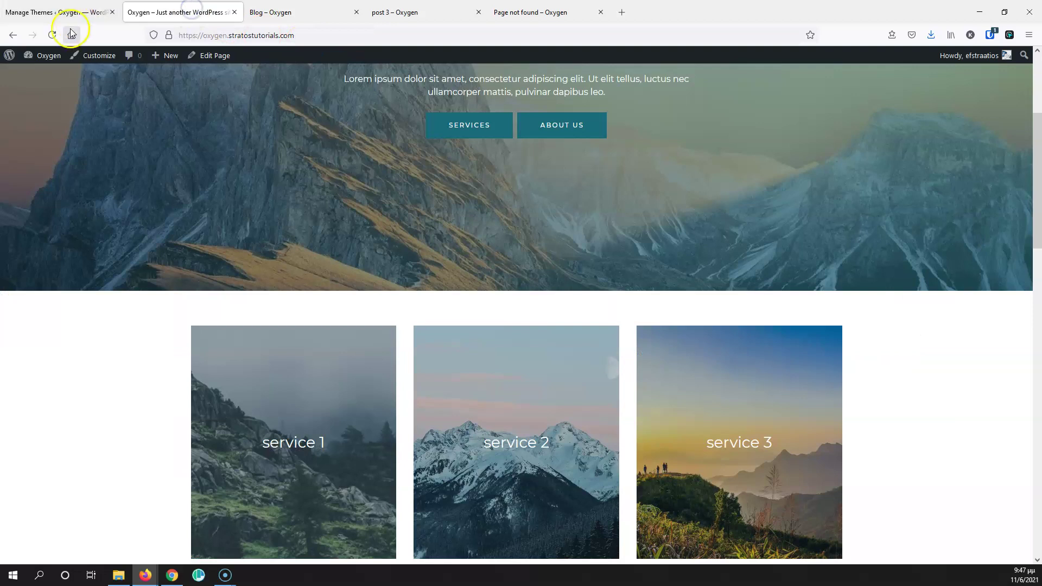
Reload the front page and blog tabs to see them without Astra styling.
scroll(51, 232, "up", 4)
left_click(52, 36)
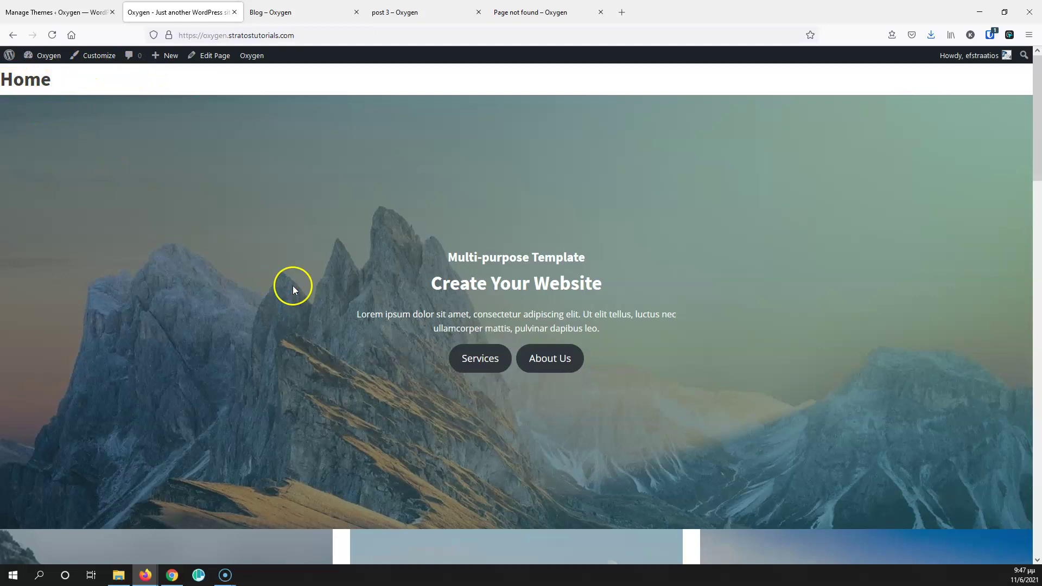
scroll(291, 286, "down", 20)
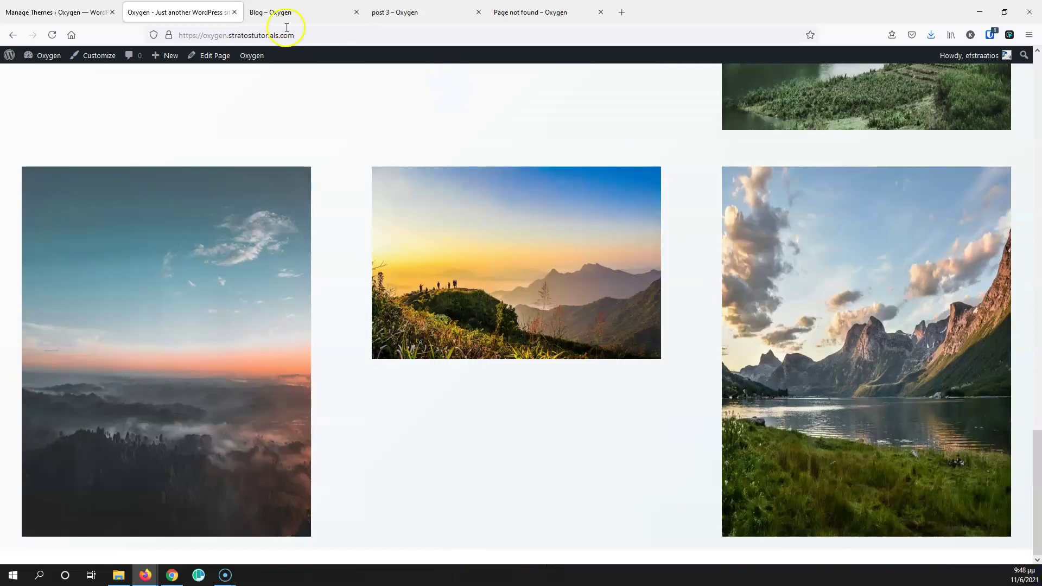
left_click(284, 13)
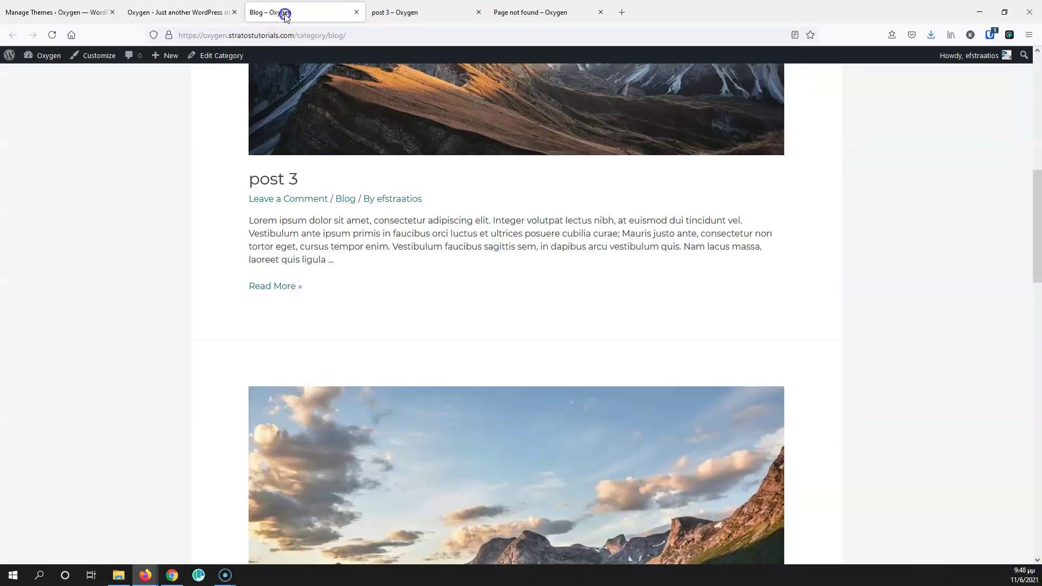
left_click(52, 36)
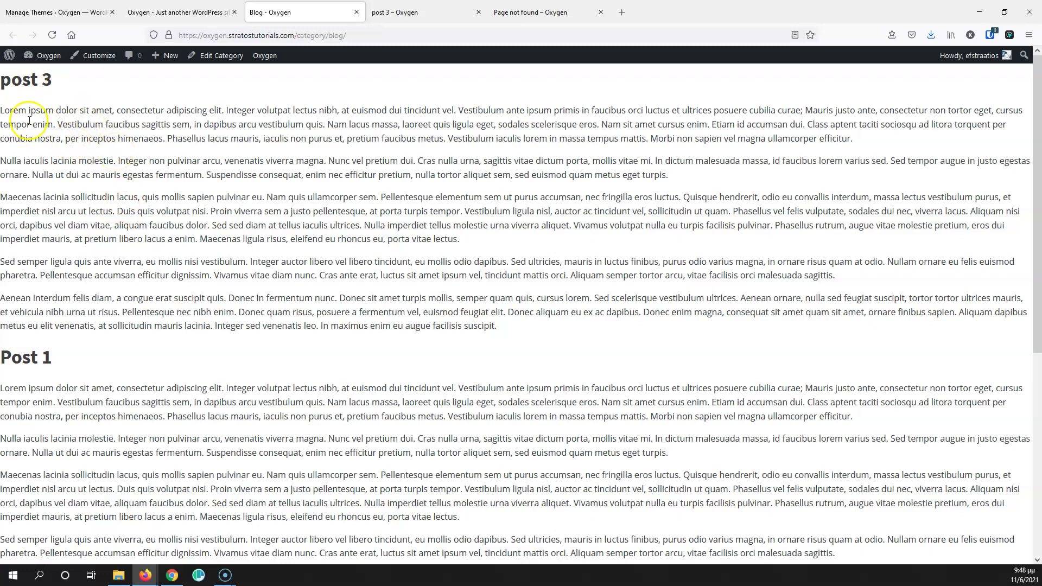
scroll(71, 242, "down", 5)
scroll(74, 245, "down", 1)
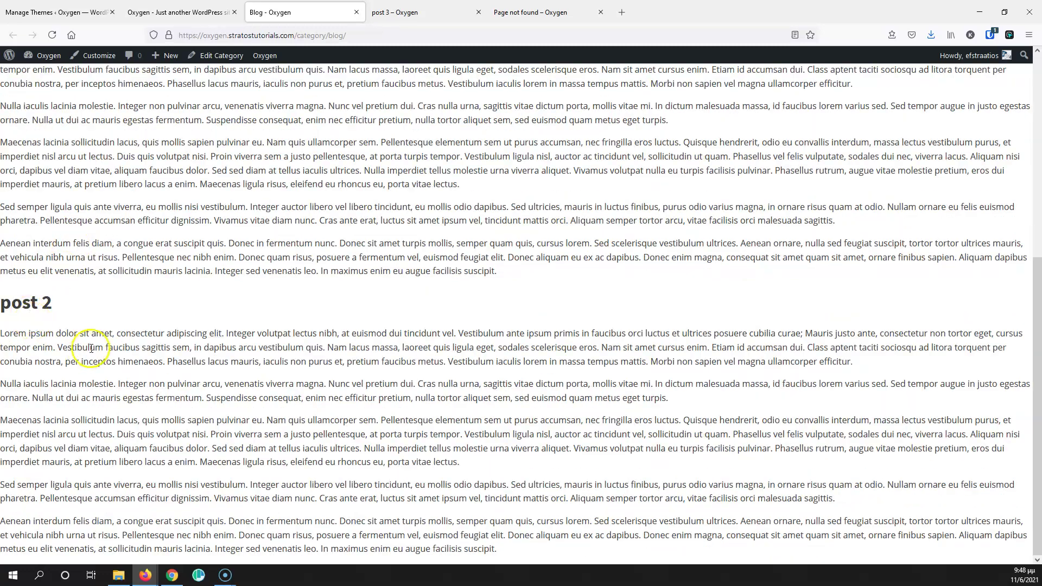
scroll(265, 395, "up", 6)
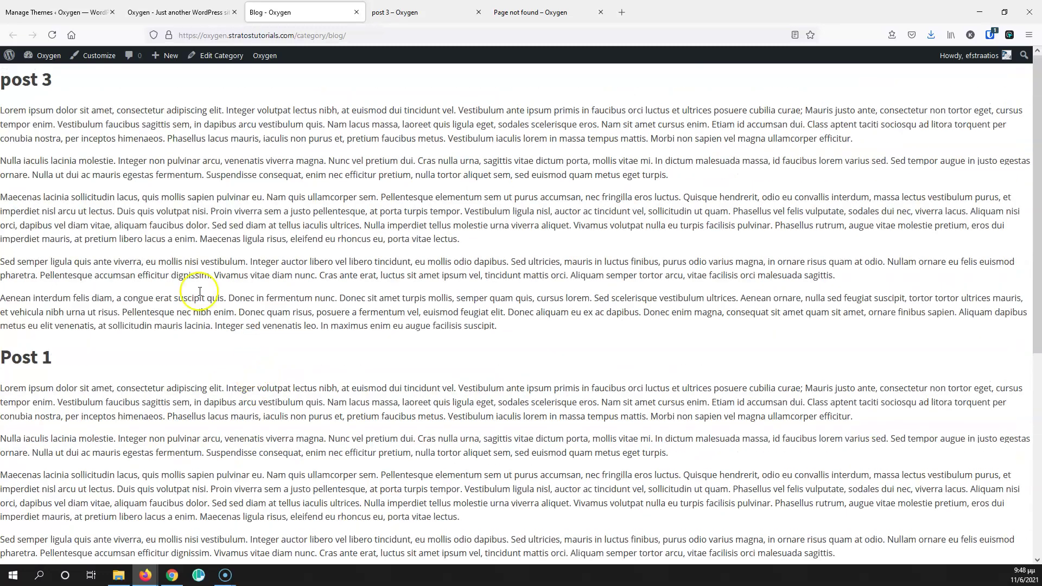
Reload post 3 and the 404 page, then return to the Themes admin page.
left_click(379, 12)
scroll(380, 238, "up", 5)
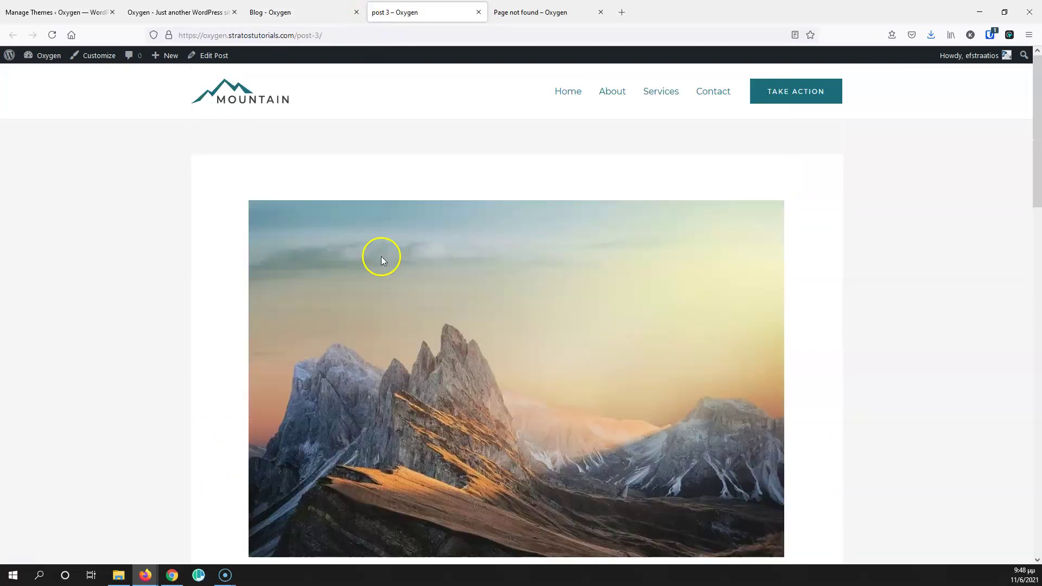
left_click(53, 36)
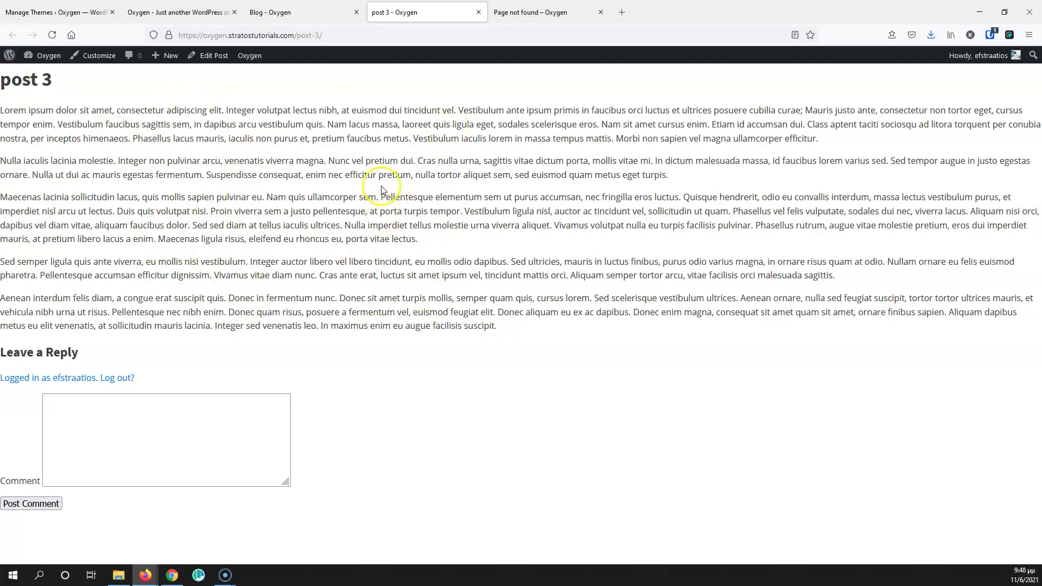
left_click(552, 17)
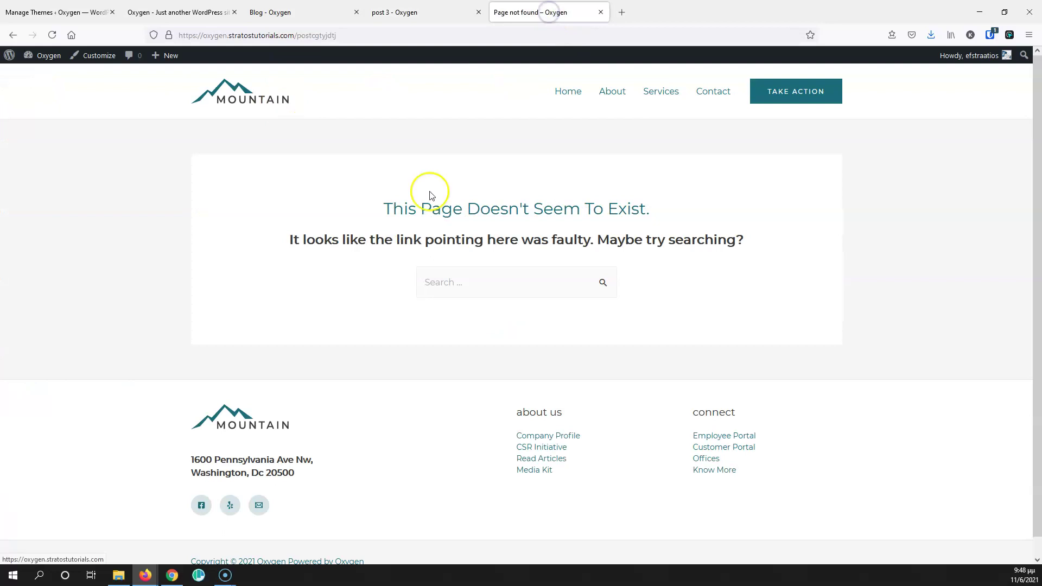
left_click(52, 34)
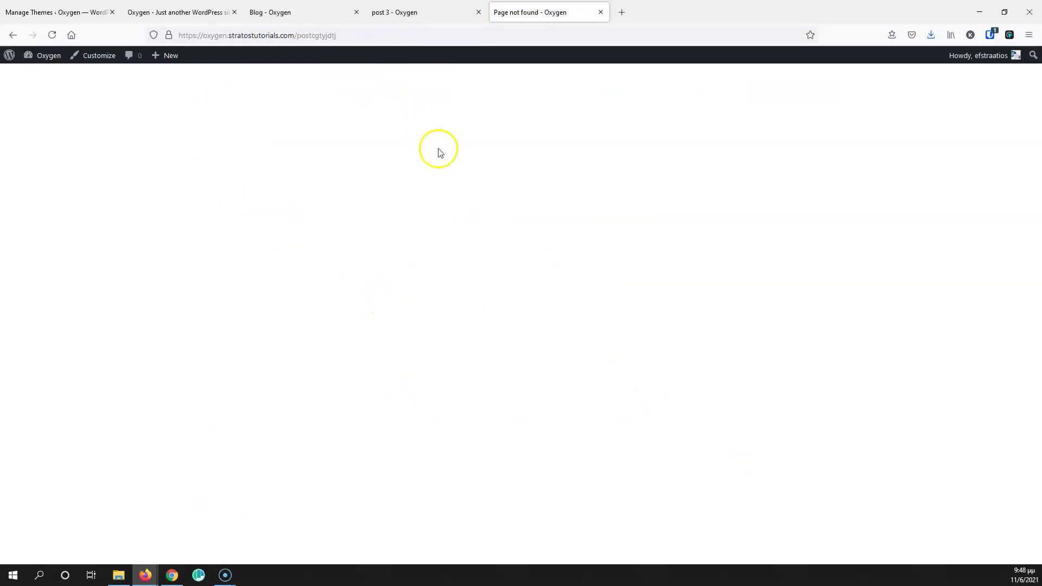
left_click(71, 6)
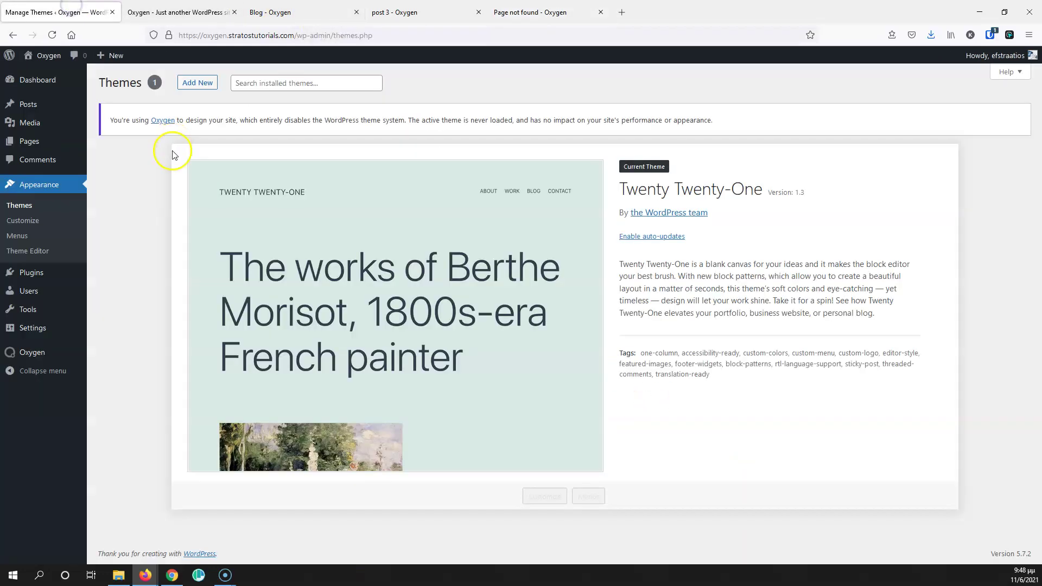
Check the Oxygen license in Settings, then open the empty Oxygen Templates list.
mouse_move(42, 363)
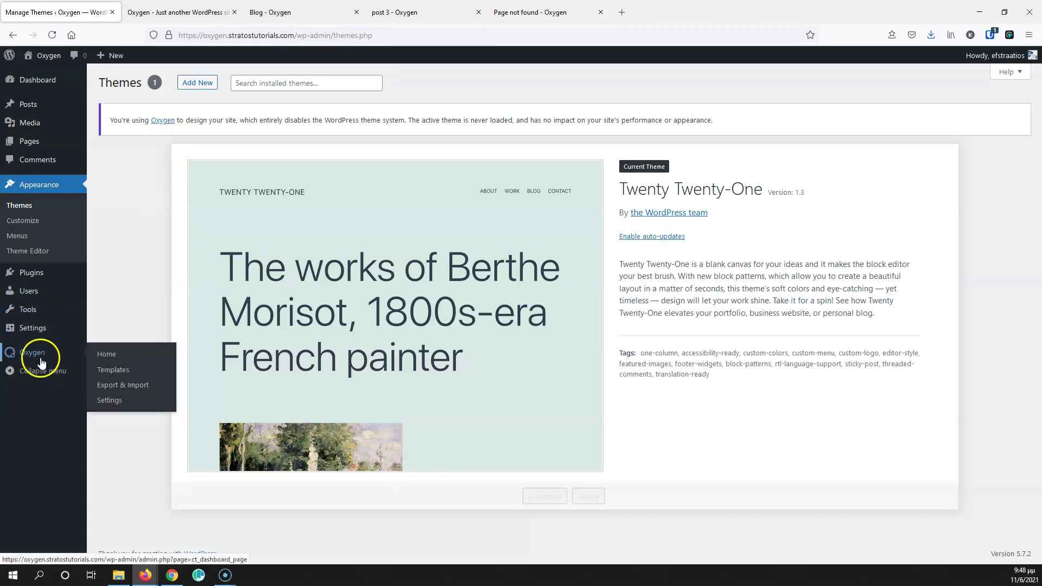
left_click(111, 400)
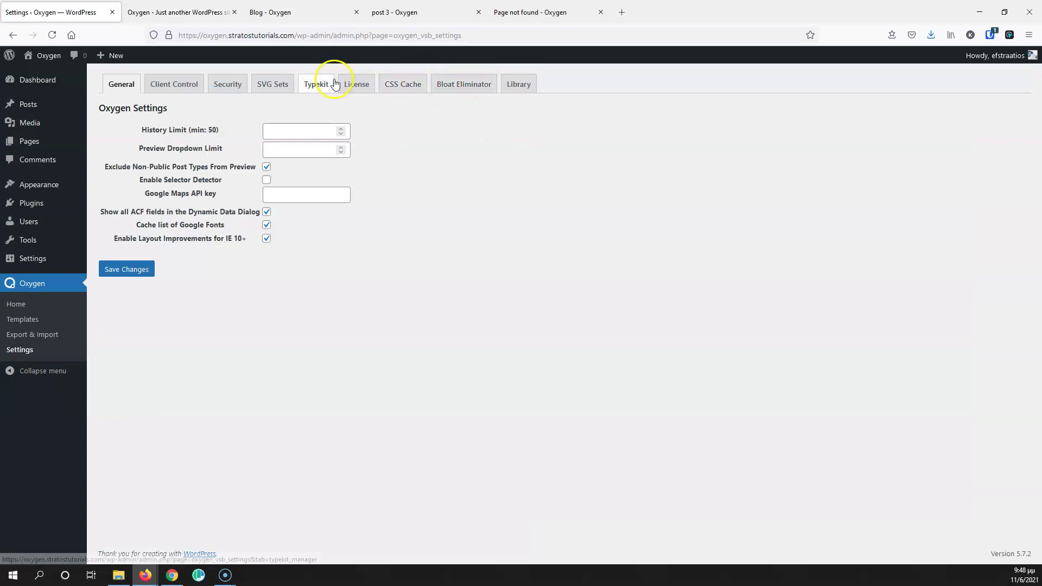
left_click(356, 83)
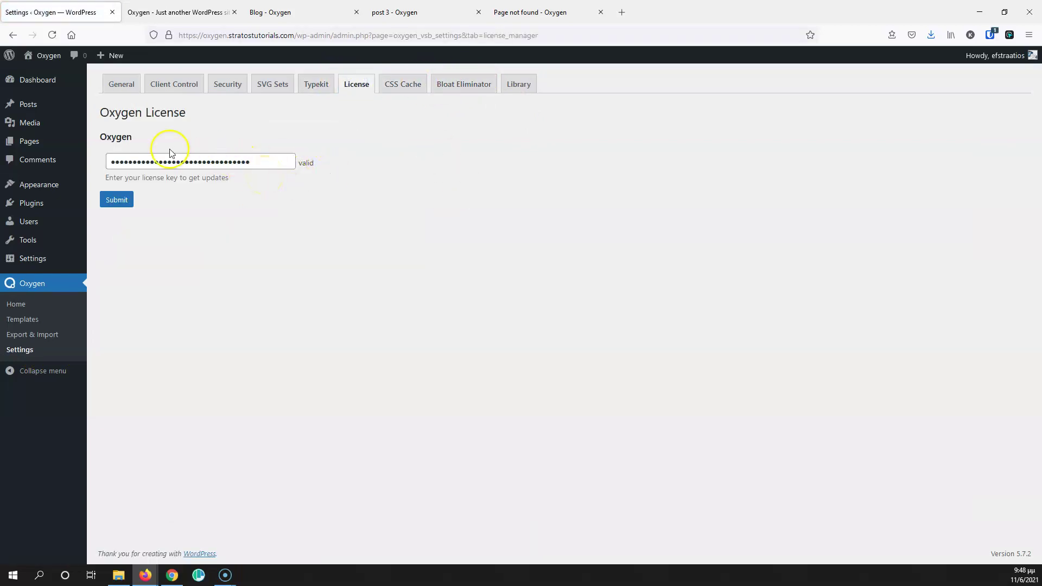
left_click(28, 324)
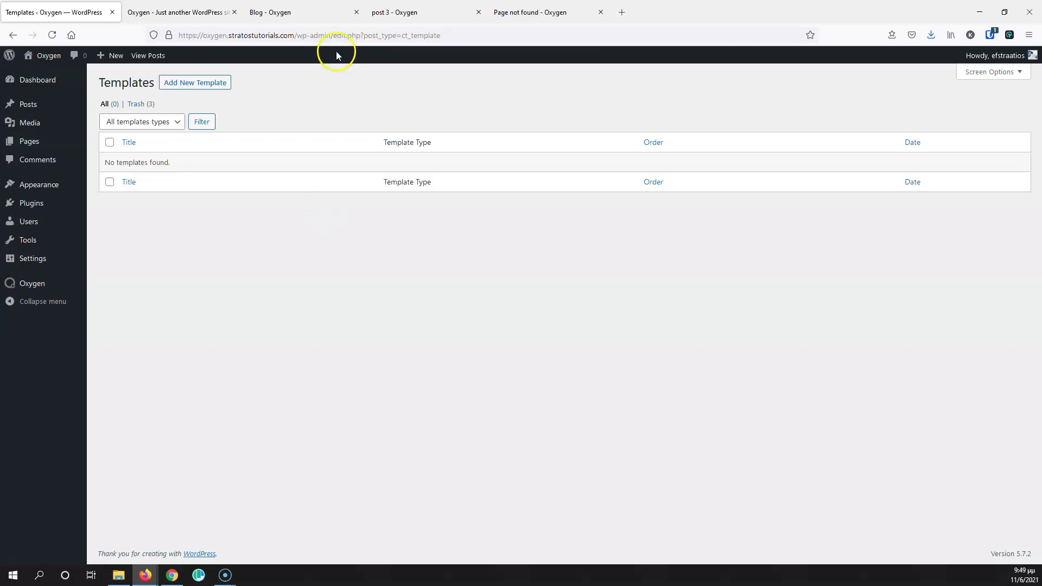
left_click(542, 14)
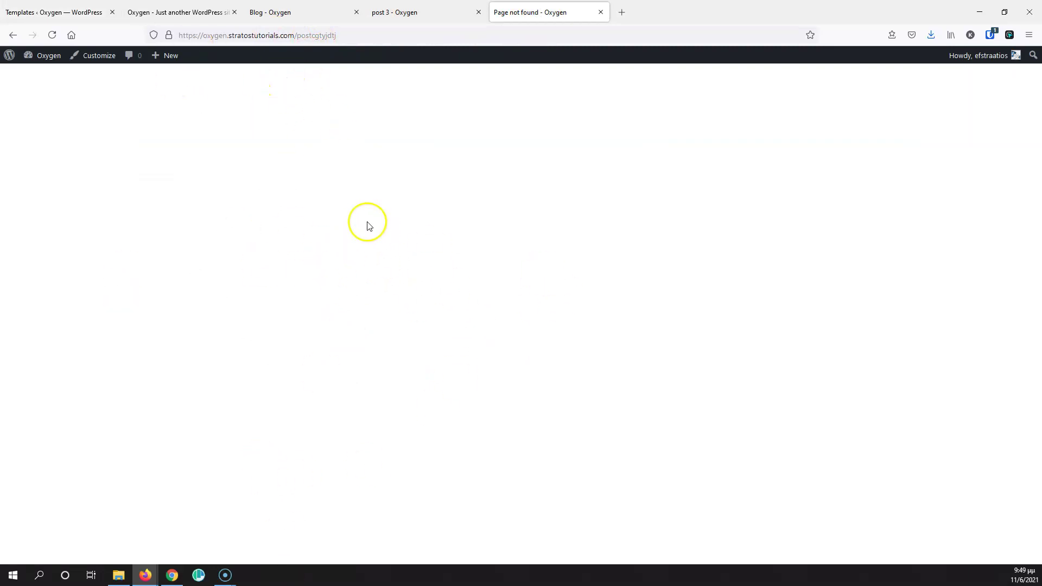
left_click(41, 9)
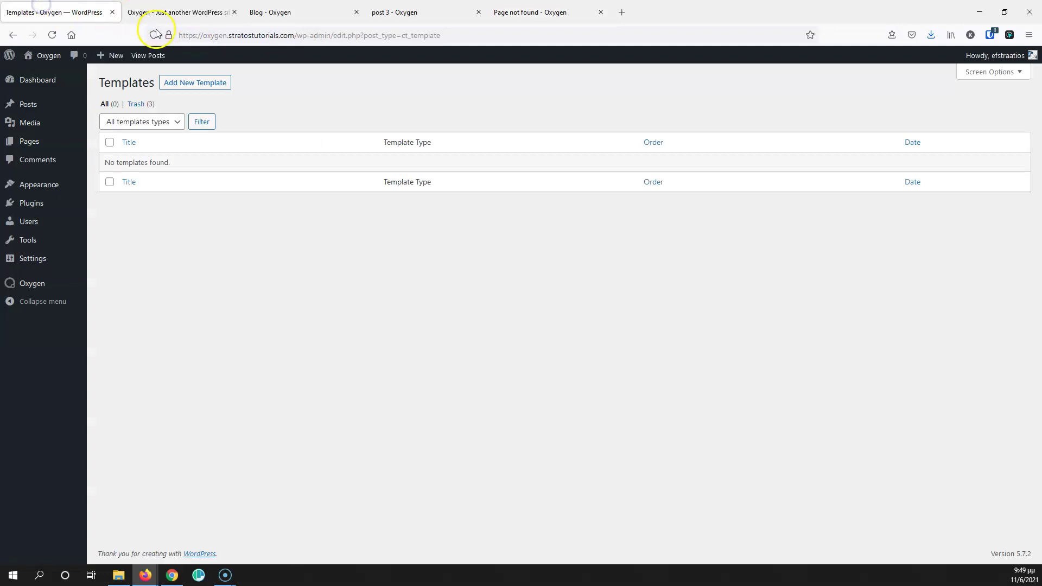
Create a new Oxygen template, ticking then unticking the Catch All and 404 conditions.
left_click(193, 88)
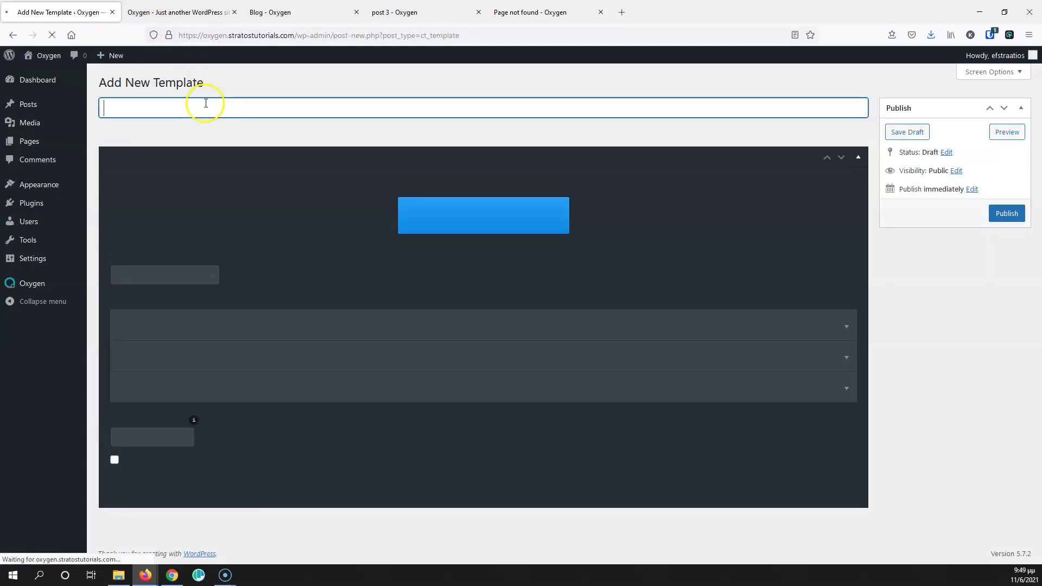
left_click(162, 111)
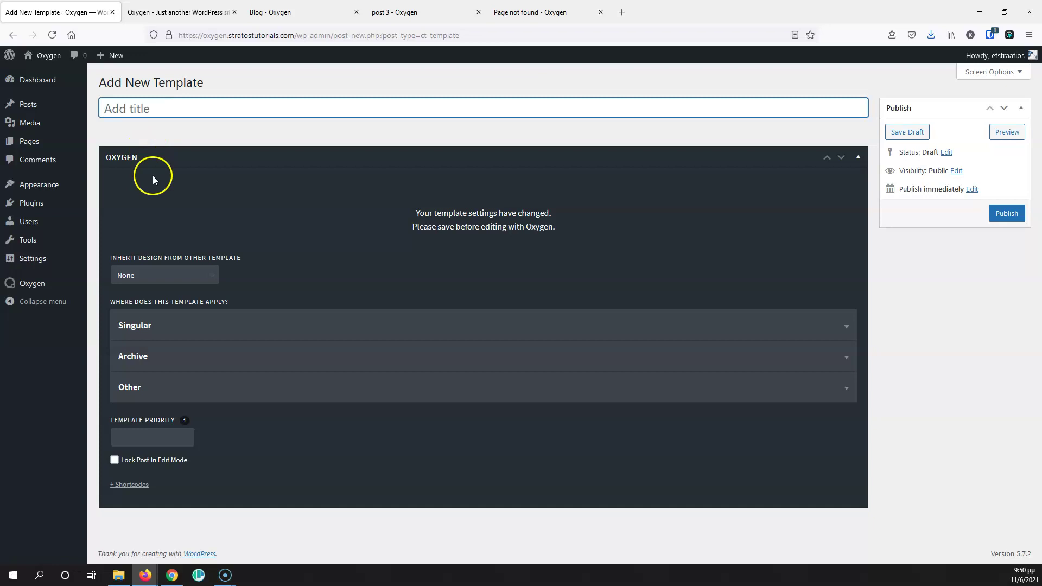
left_click(187, 389)
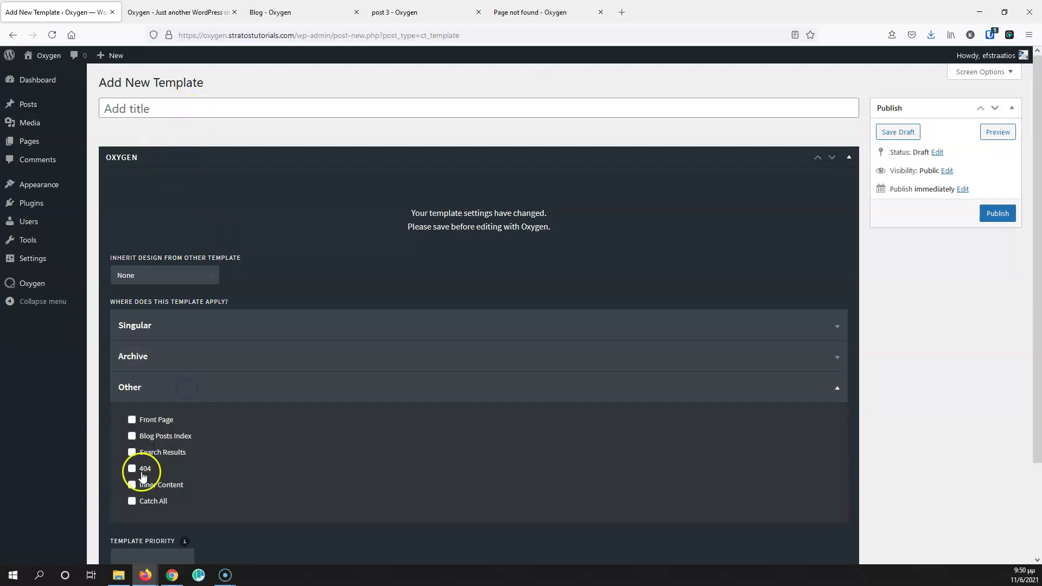
left_click(131, 501)
left_click(133, 502)
left_click(132, 470)
left_click(133, 471)
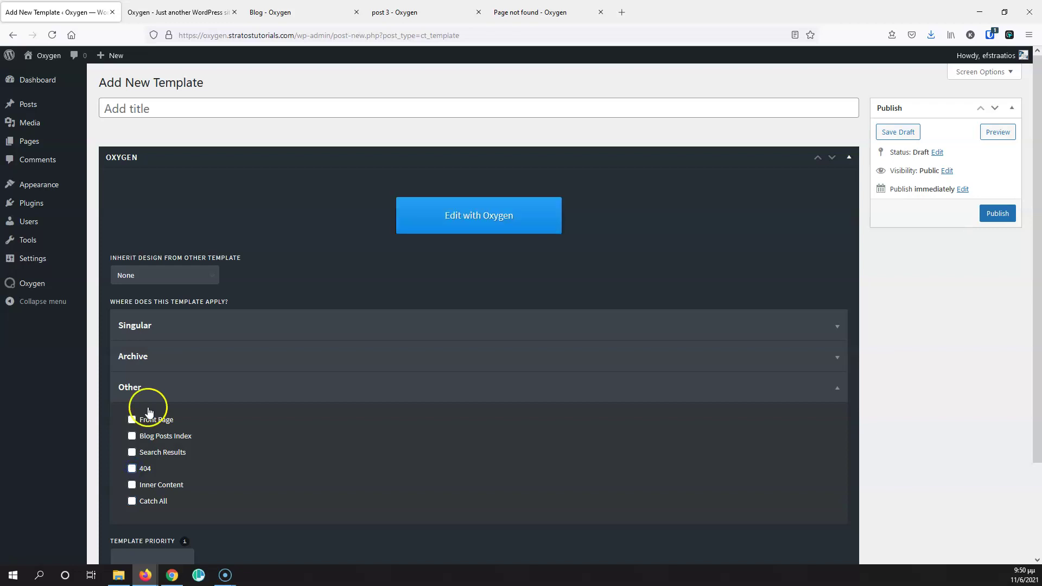
Tick and untick the Singular Posts condition, then view the post 3 and Blog tabs.
left_click(186, 328)
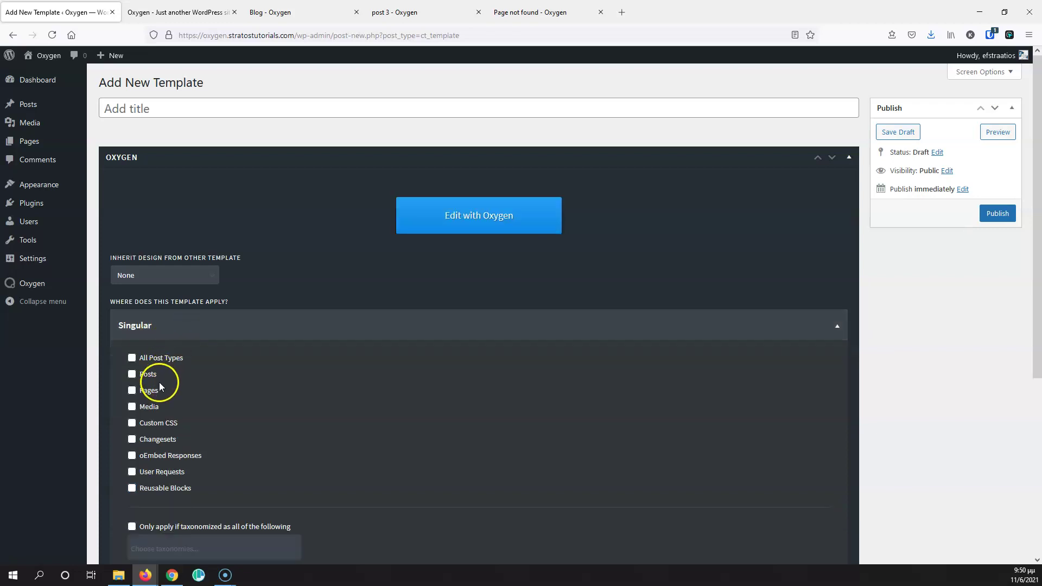
left_click(132, 374)
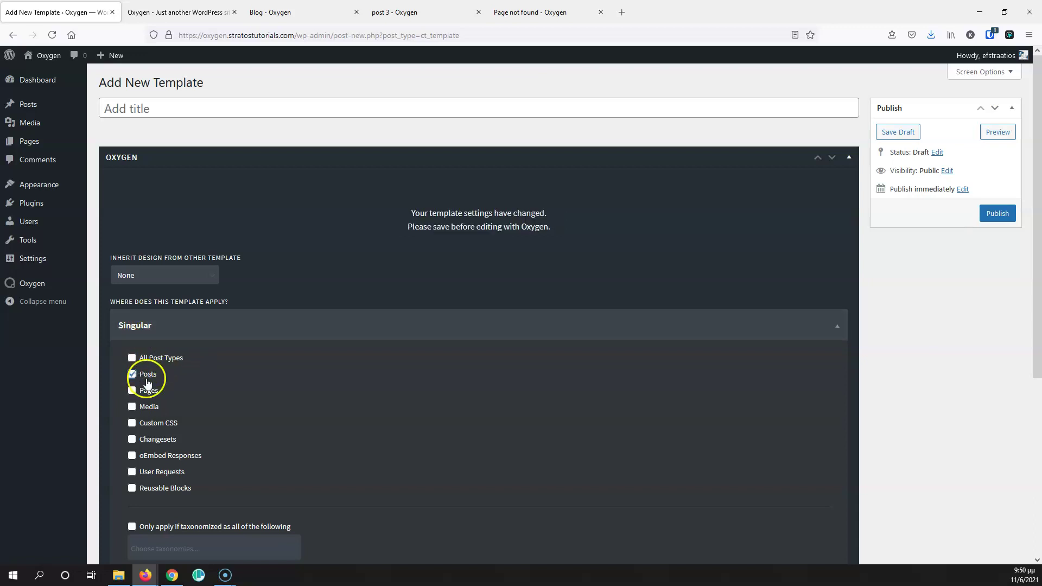
left_click(132, 374)
left_click(387, 10)
left_click(301, 12)
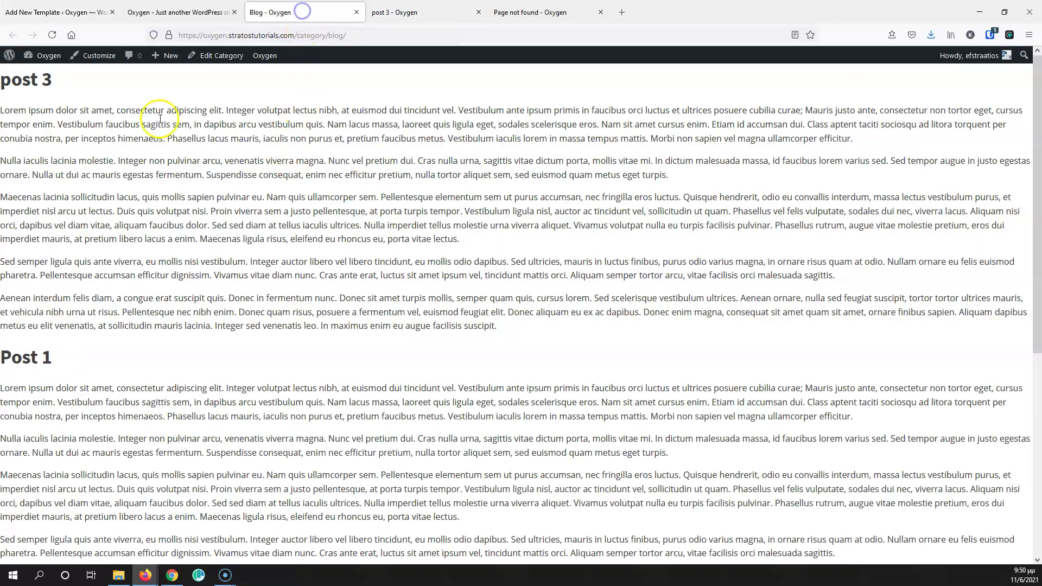
scroll(130, 249, "down", 5)
scroll(126, 251, "up", 1)
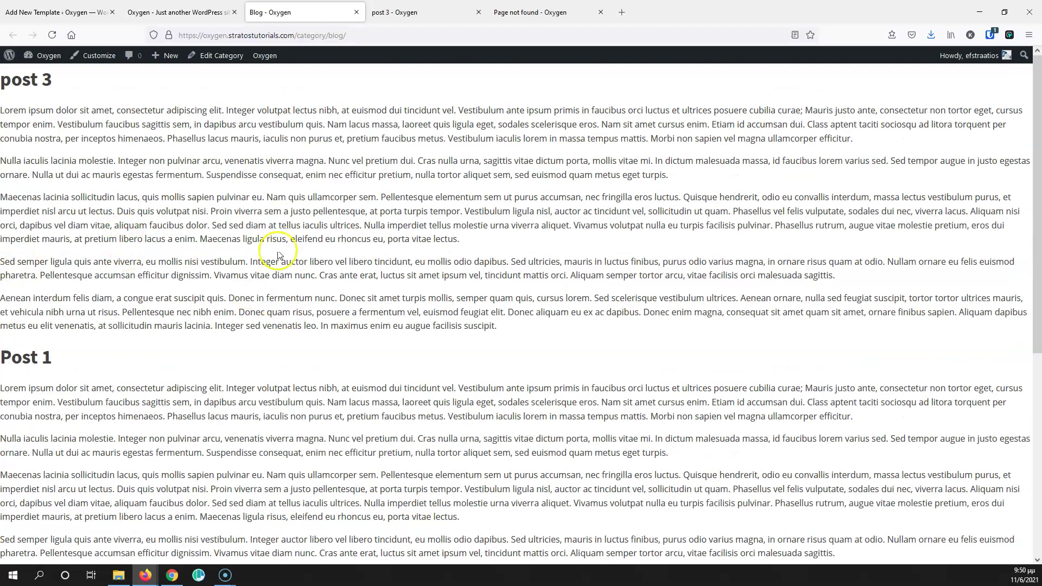
Set the template's Archive condition to Post Types 'post' and check Inherit Design shows None.
left_click(67, 11)
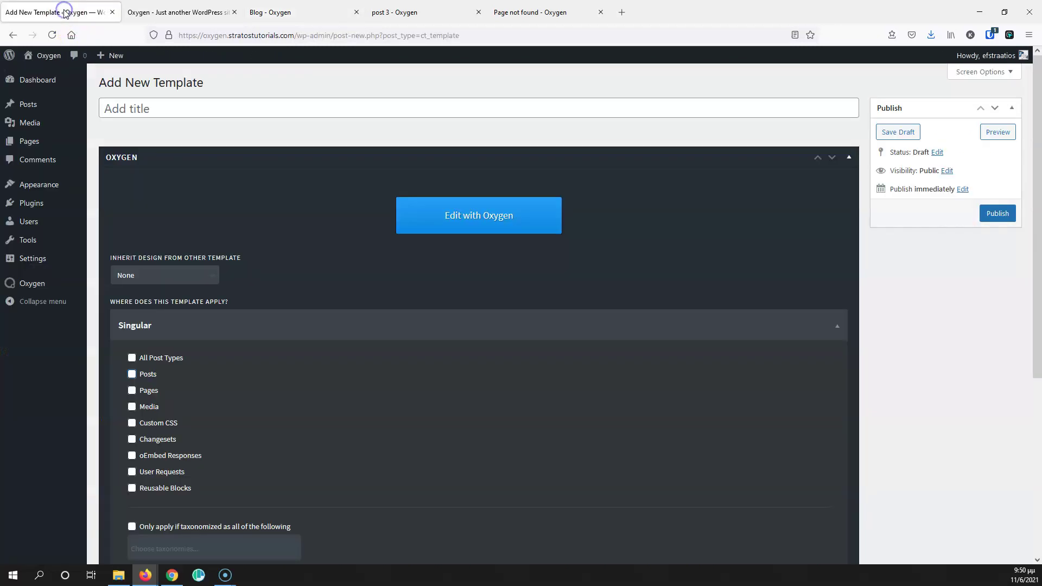
scroll(190, 260, "down", 3)
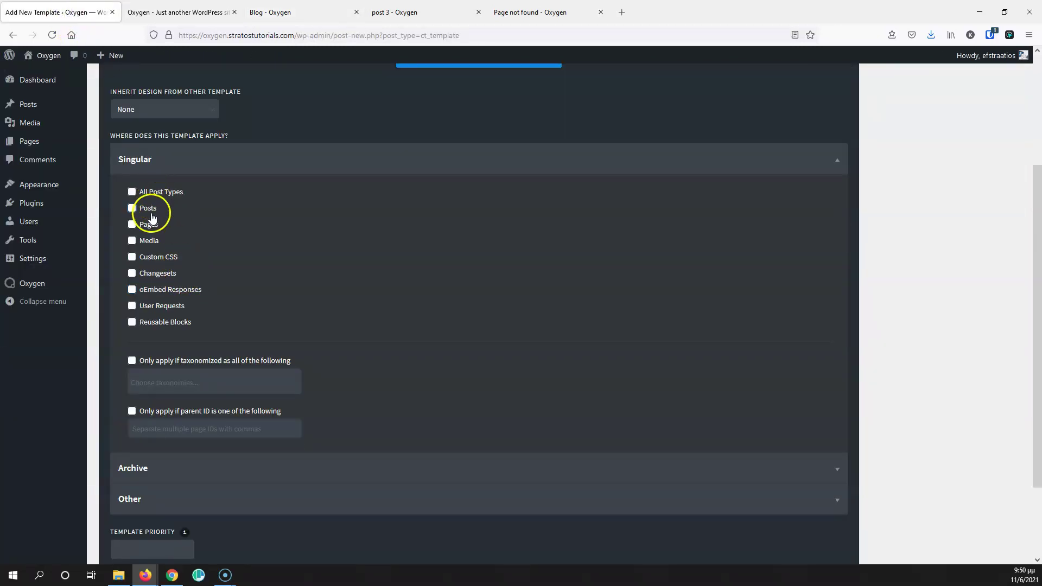
left_click(186, 468)
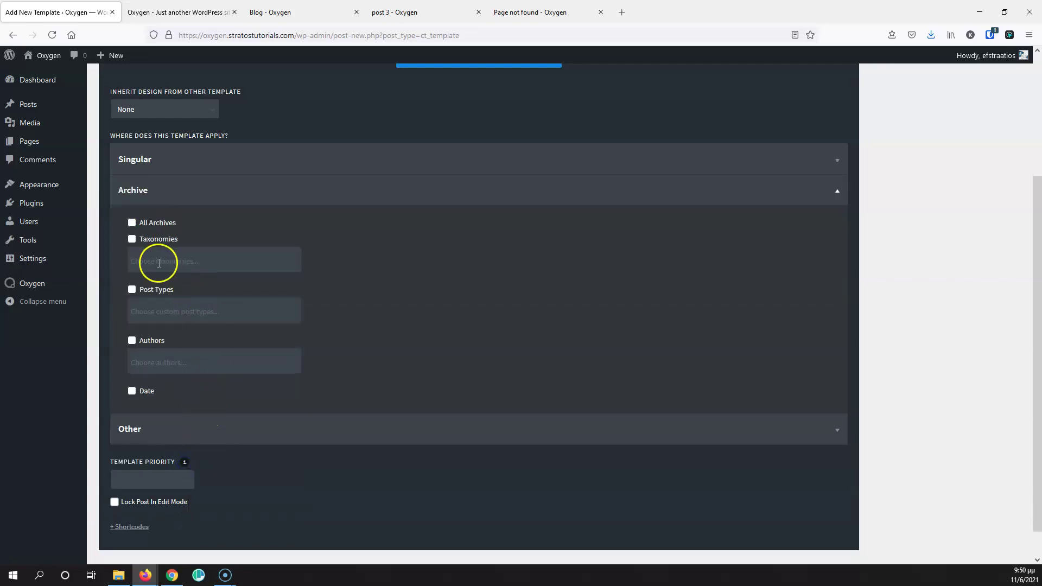
left_click(132, 290)
left_click(142, 312)
left_click(146, 345)
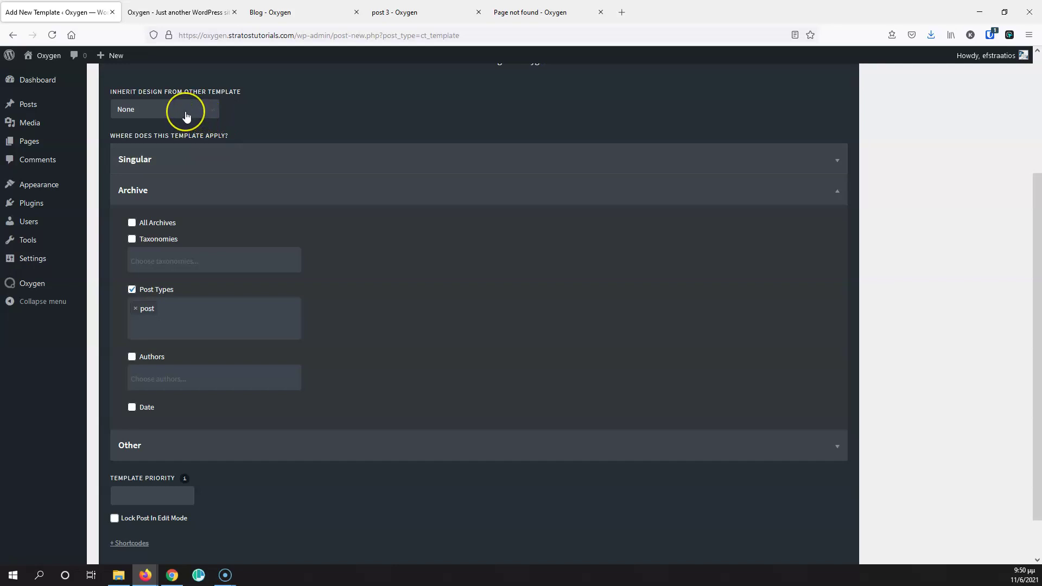
left_click(159, 112)
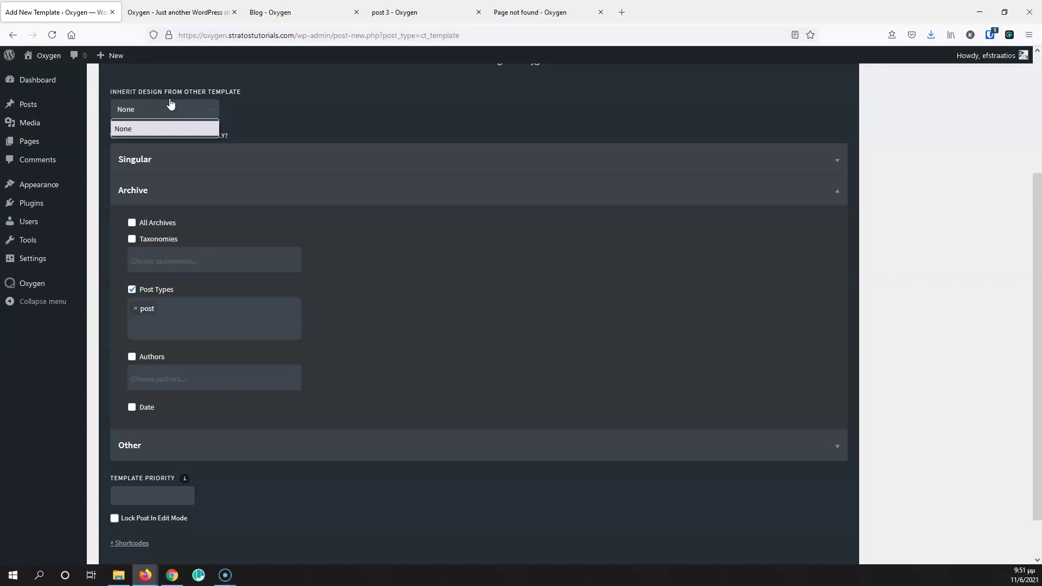
scroll(443, 266, "up", 3)
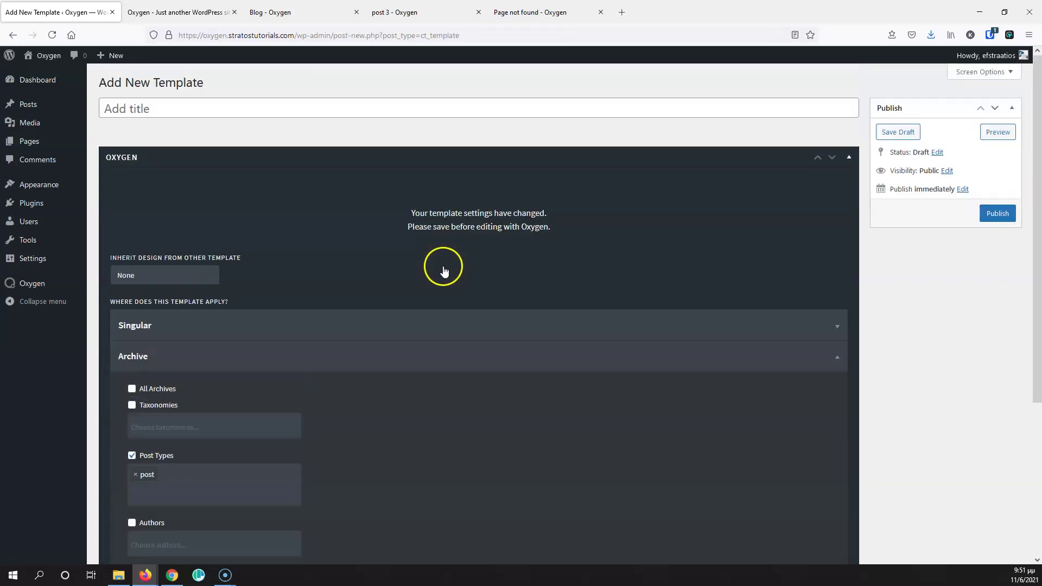